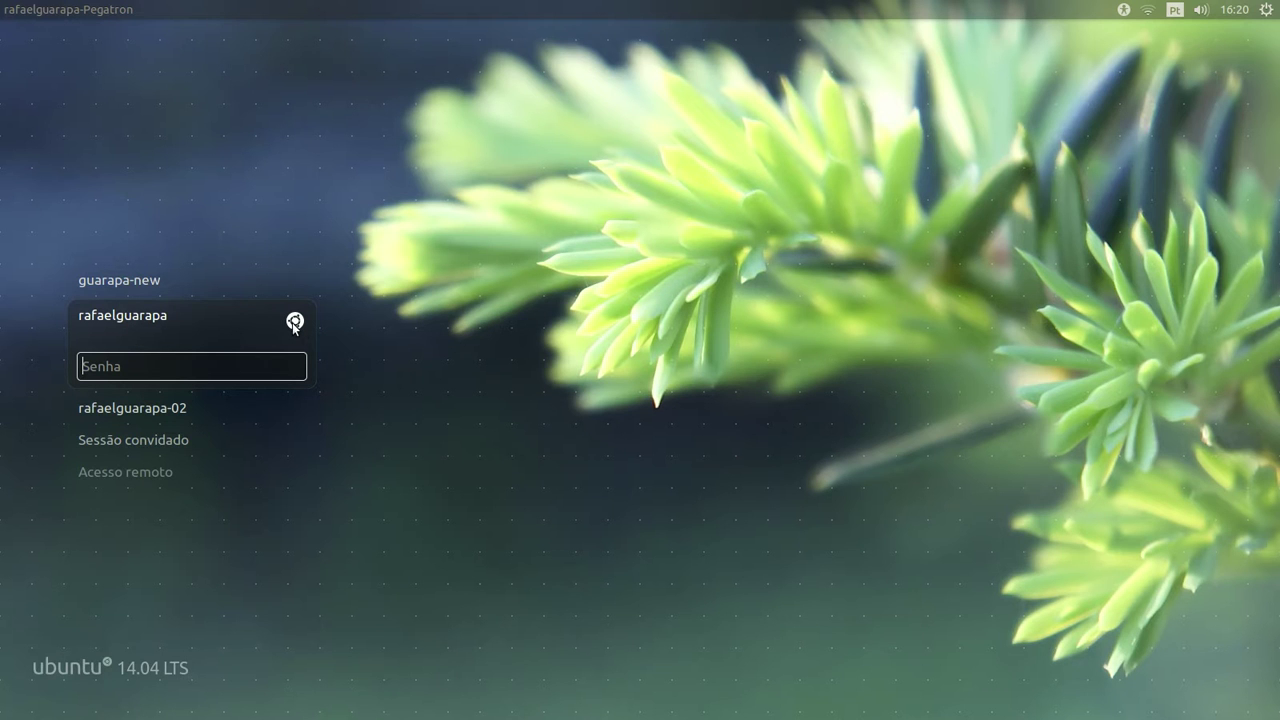
Step: Choose GNOME as the desktop environment for the selected account on the login screen
{"action": "left_click", "coordinate": [295, 321]}
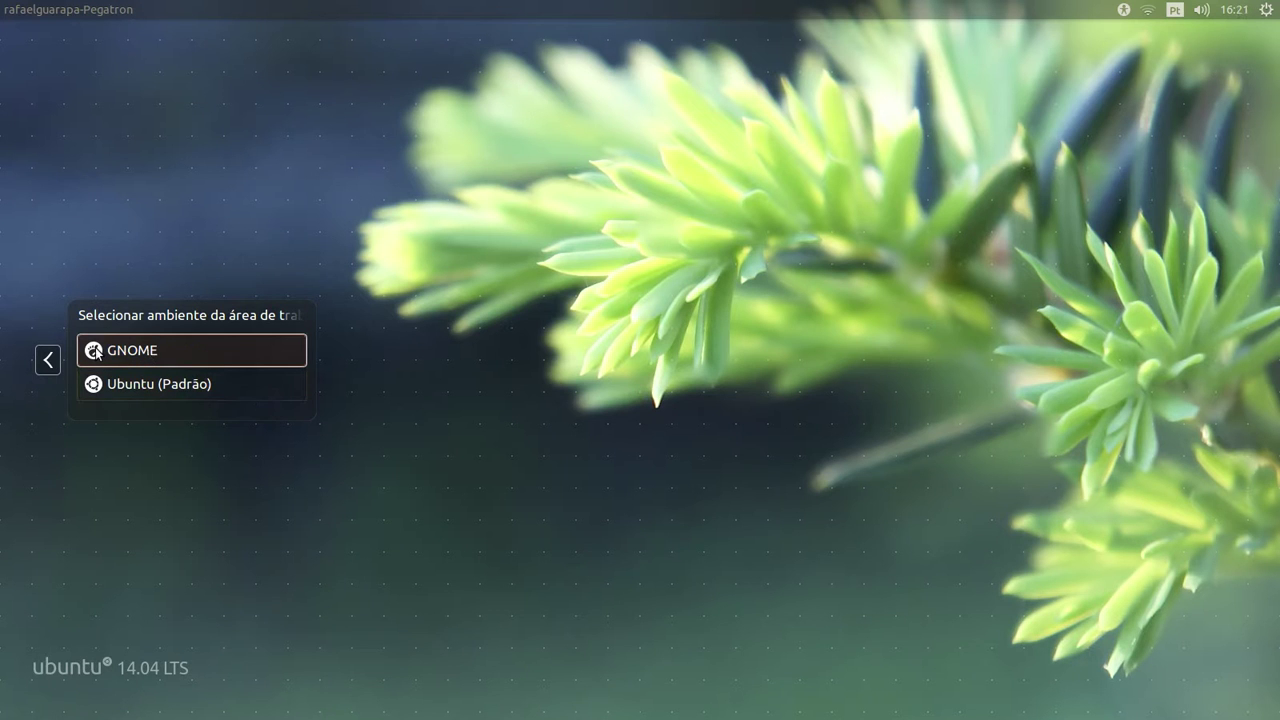
{"action": "left_click", "coordinate": [123, 355]}
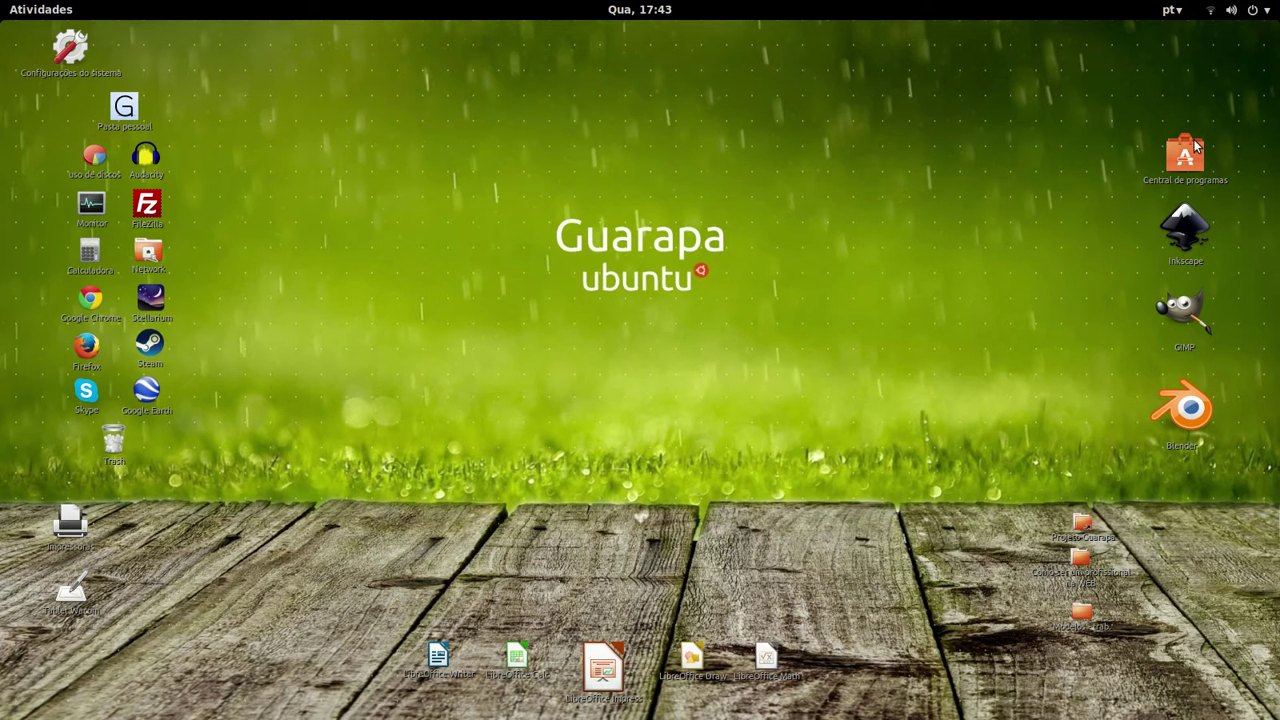
Step: Look at the account's session options in the system menu and close it again
{"action": "left_click", "coordinate": [1267, 12]}
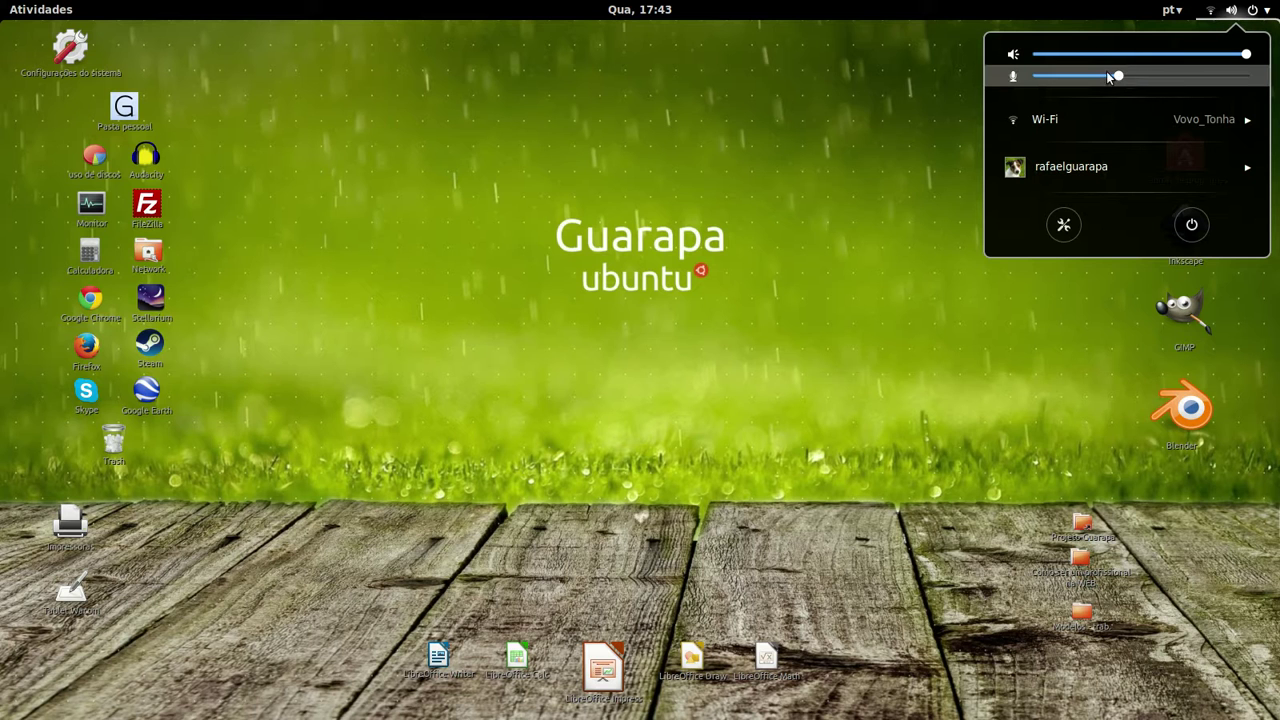
{"action": "left_click", "coordinate": [1083, 171]}
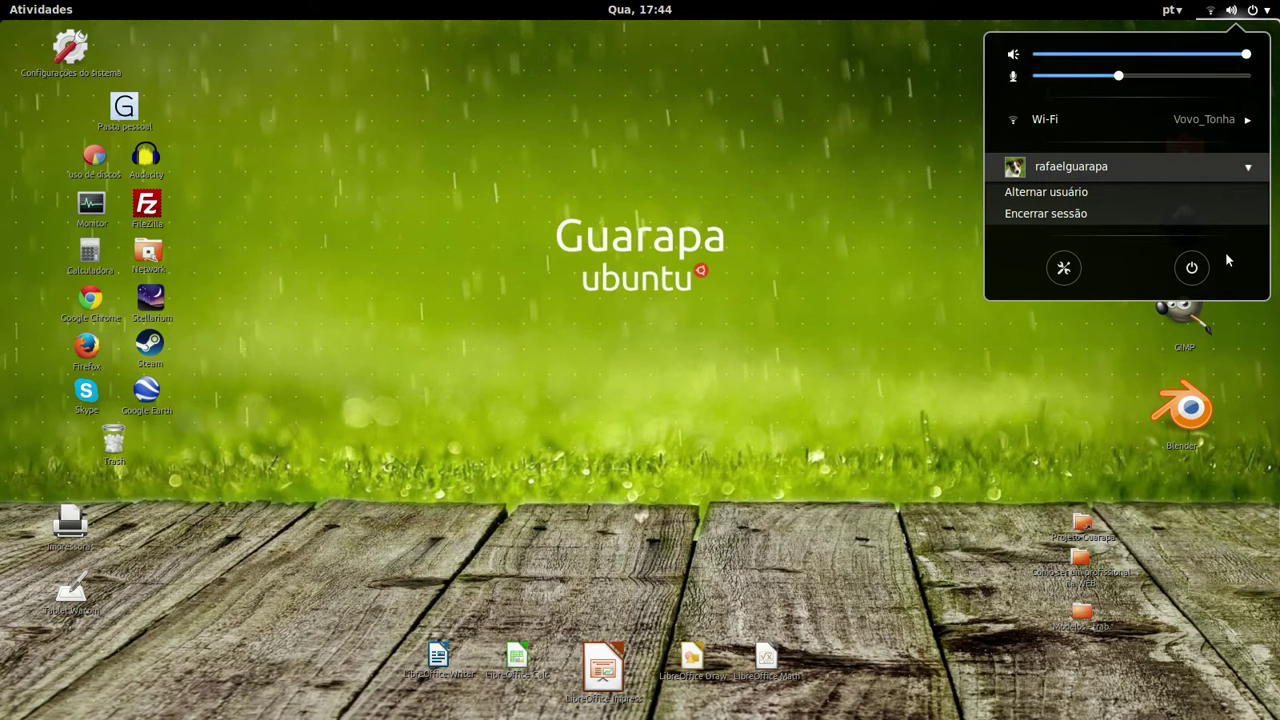
{"action": "left_click", "coordinate": [507, 304]}
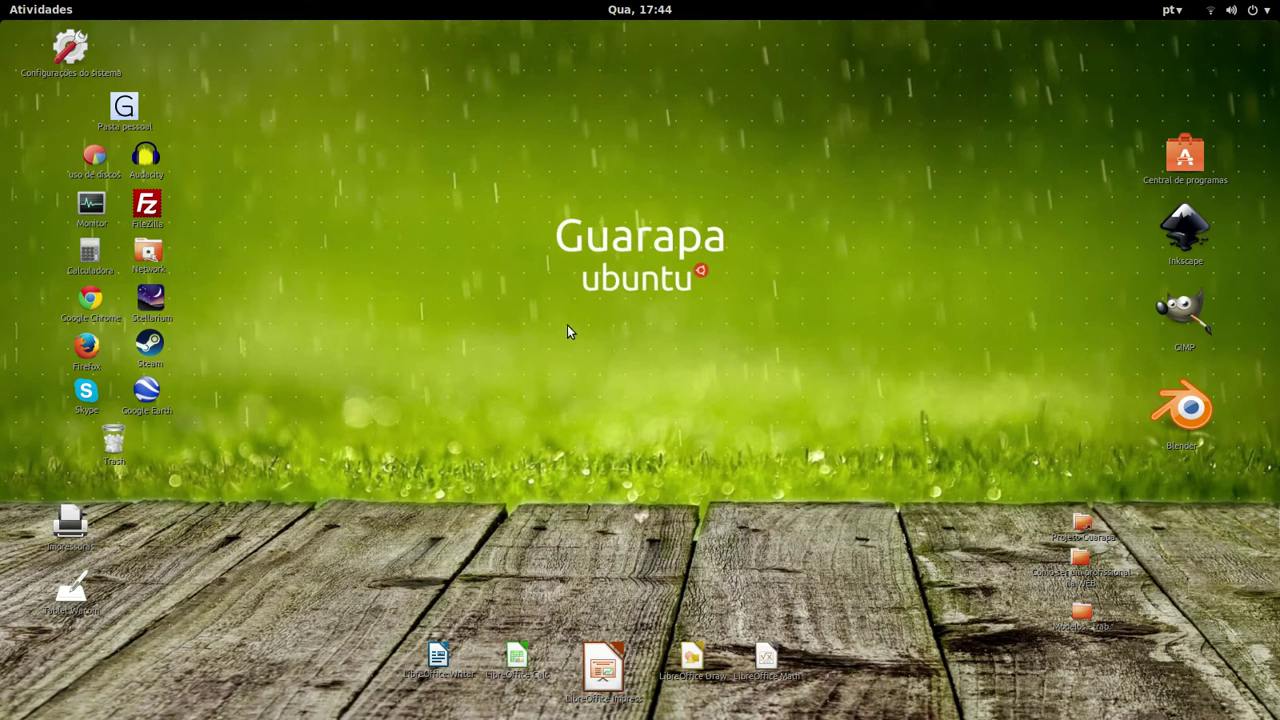
Step: Show the activities overview of open windows and switch to the Imagens file window
{"action": "left_click", "coordinate": [6, 9]}
{"action": "left_click", "coordinate": [6, 9]}
{"action": "left_click", "coordinate": [235, 398]}
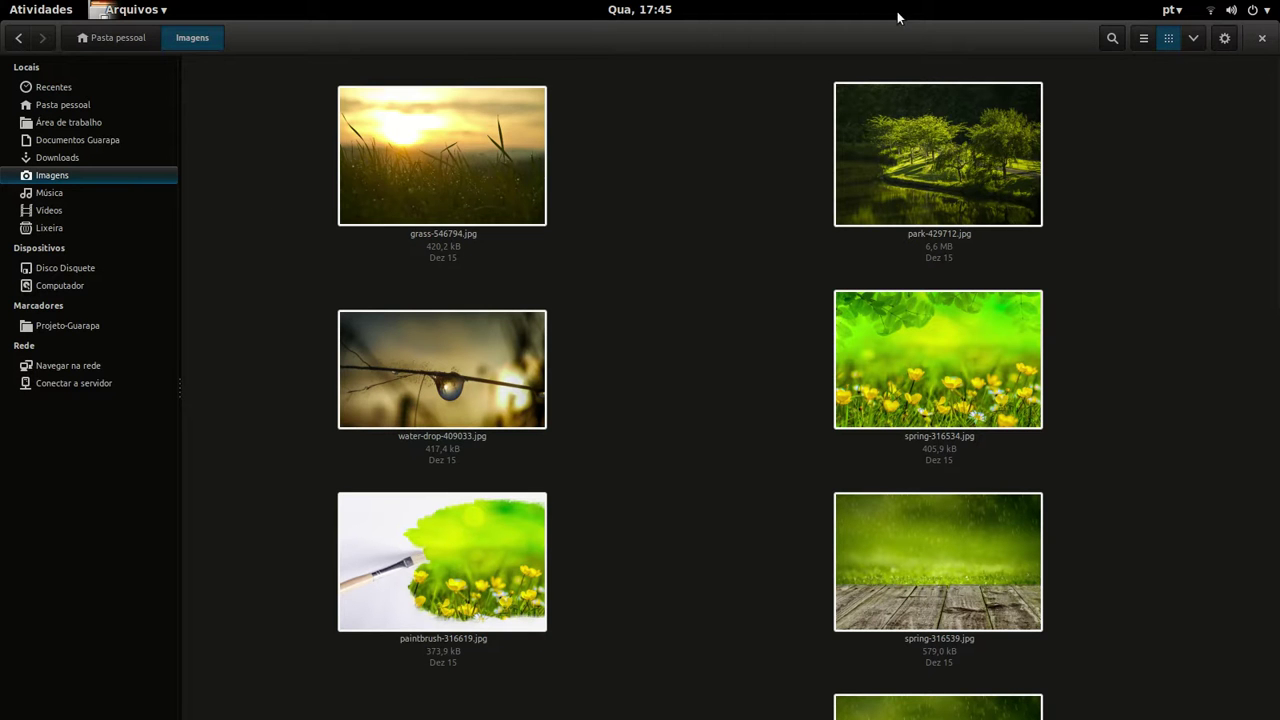
{"action": "mouse_move", "coordinate": [6, 9]}
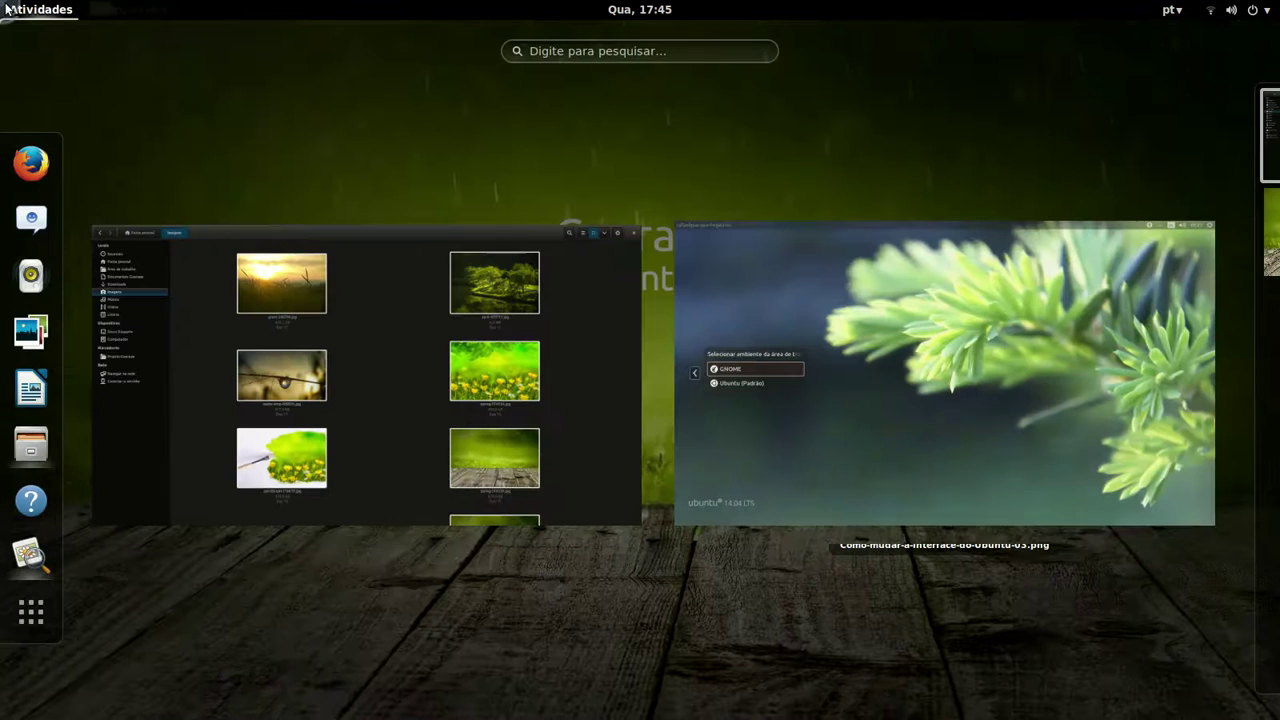
{"action": "left_click", "coordinate": [355, 362]}
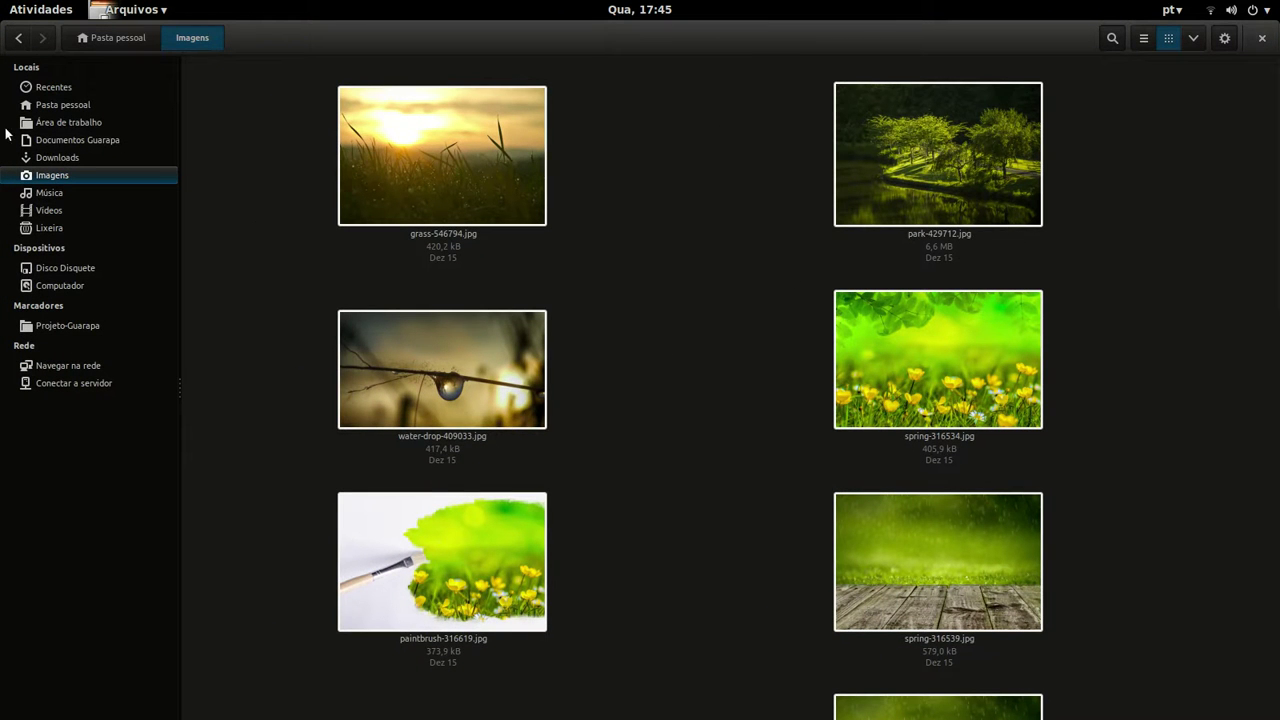
Step: Close the Como-mudar-a-interface-do-Ubuntu-03.png window from the activities overview and launch Firefox
{"action": "left_click", "coordinate": [9, 9]}
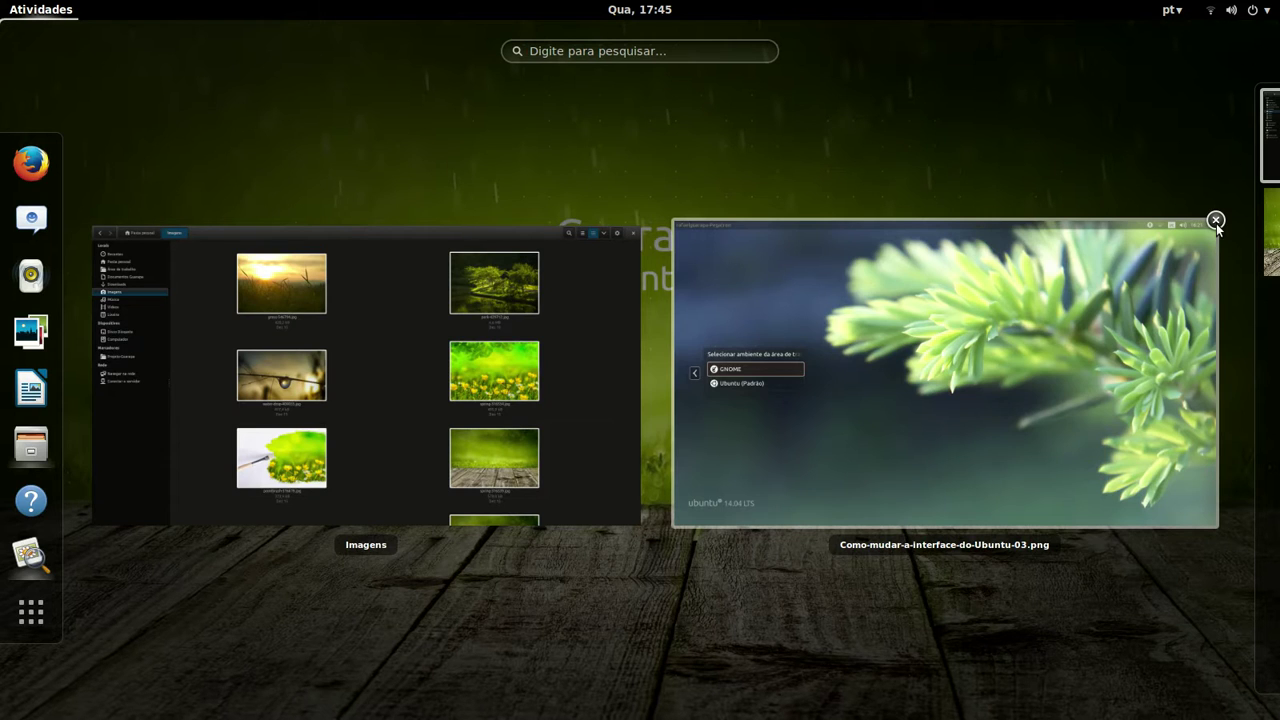
{"action": "left_click", "coordinate": [1216, 221]}
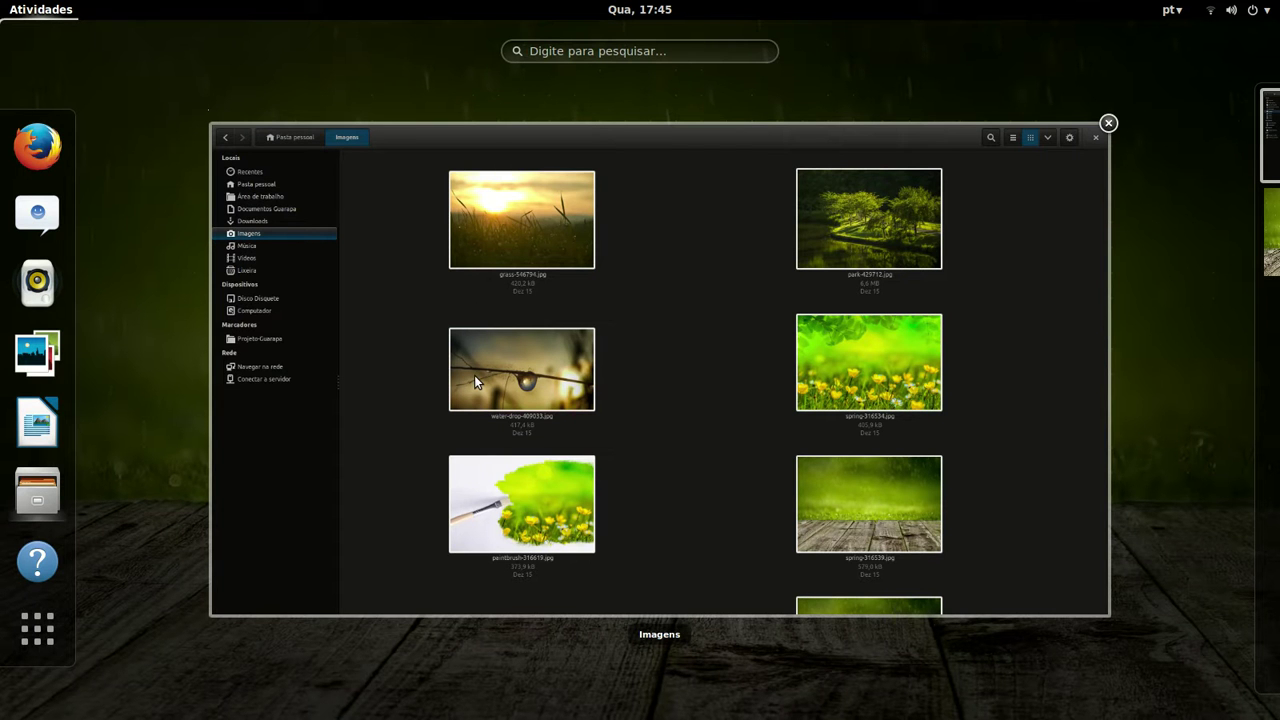
{"action": "left_click", "coordinate": [47, 163]}
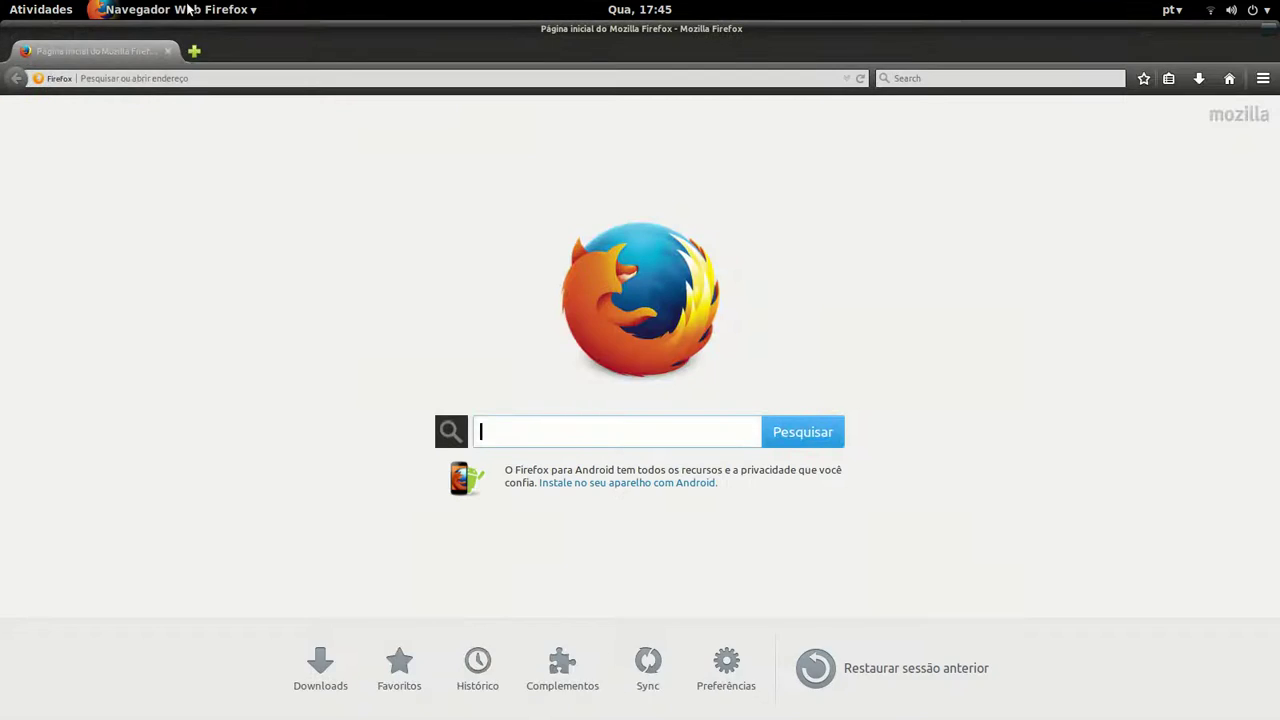
Step: Look at Firefox's application menu, then view the open windows in the overview and return to Firefox
{"action": "left_click", "coordinate": [253, 11]}
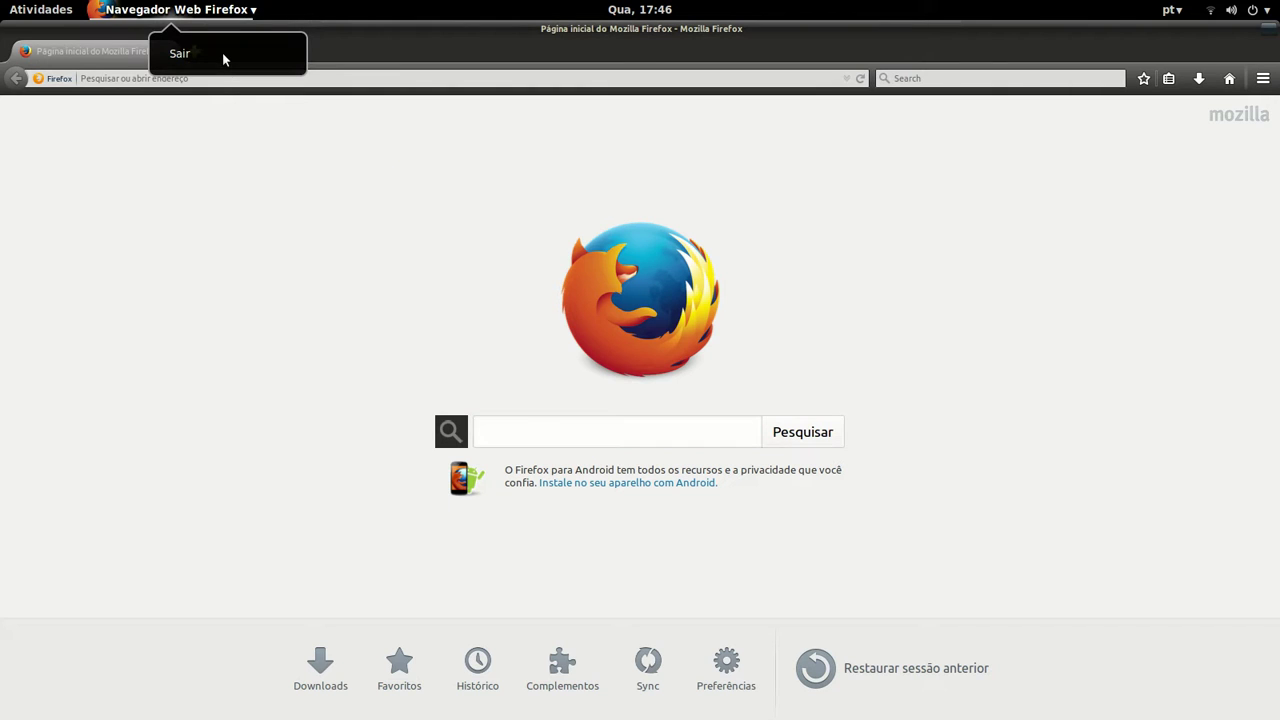
{"action": "left_click", "coordinate": [243, 143]}
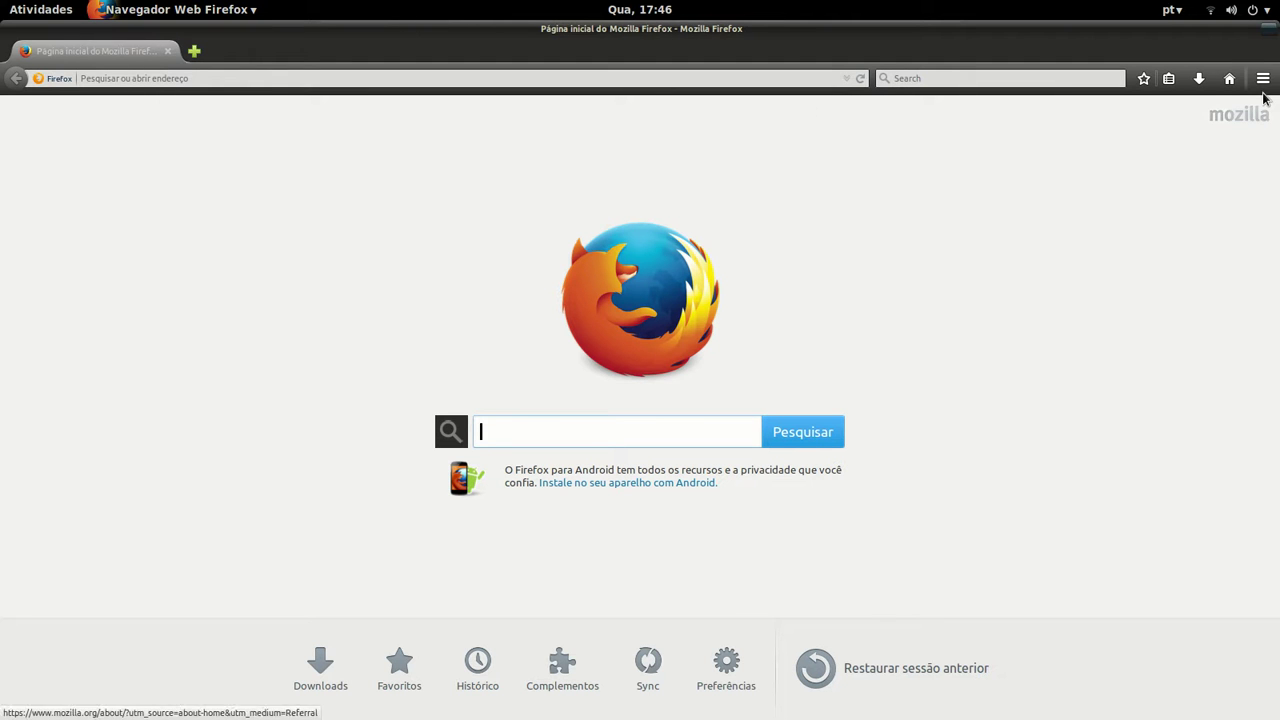
{"action": "mouse_move", "coordinate": [6, 9]}
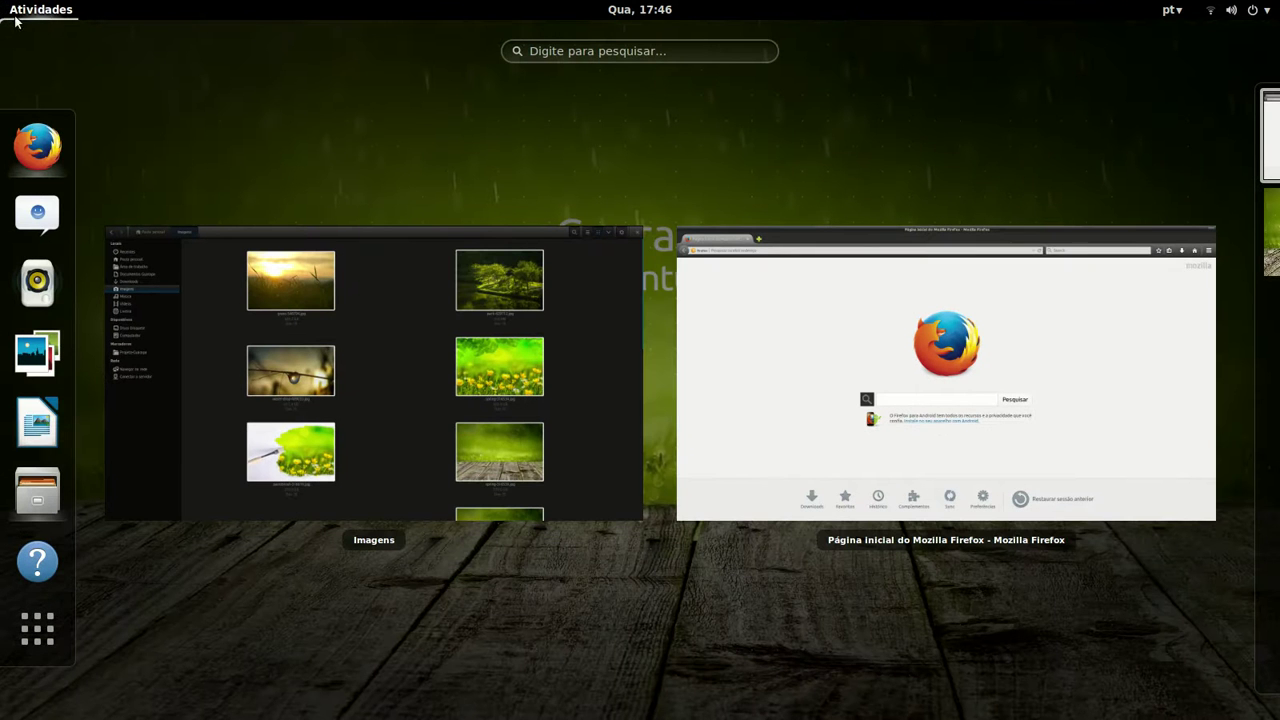
{"action": "left_click", "coordinate": [831, 434]}
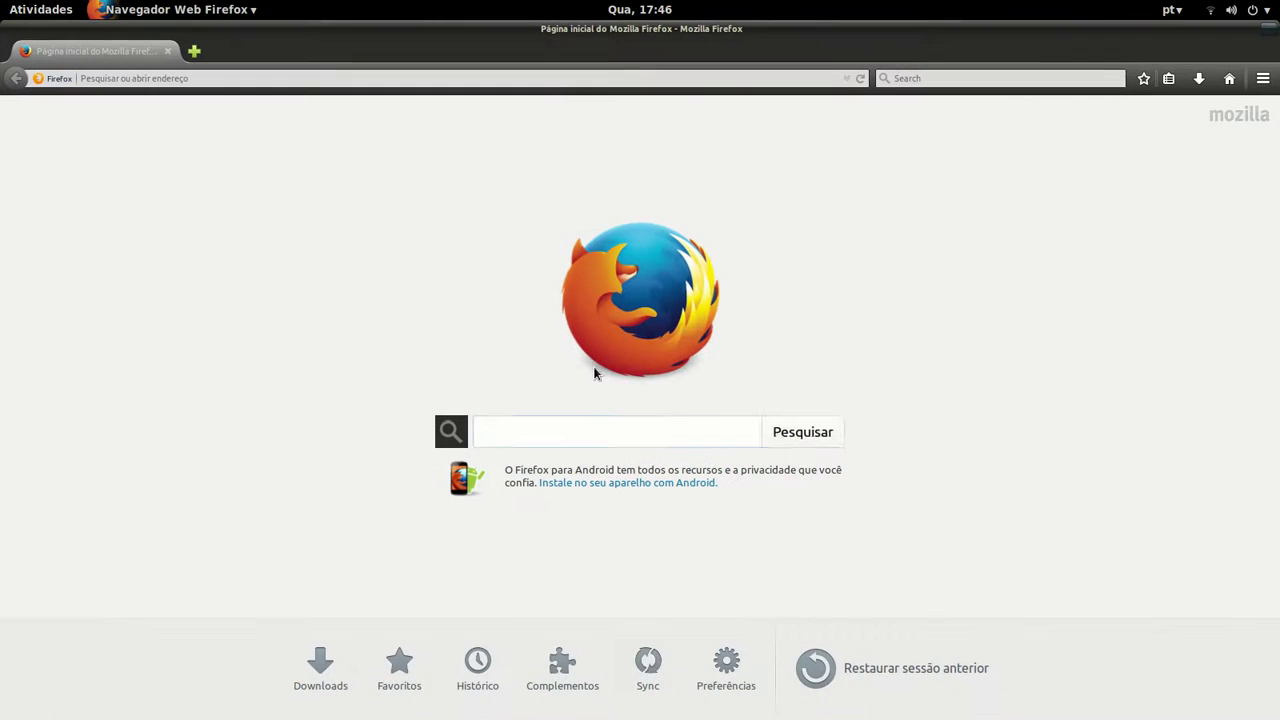
Step: Search for "gimp" in the activities overview and launch the GIMP image editor
{"action": "left_click", "coordinate": [30, 9]}
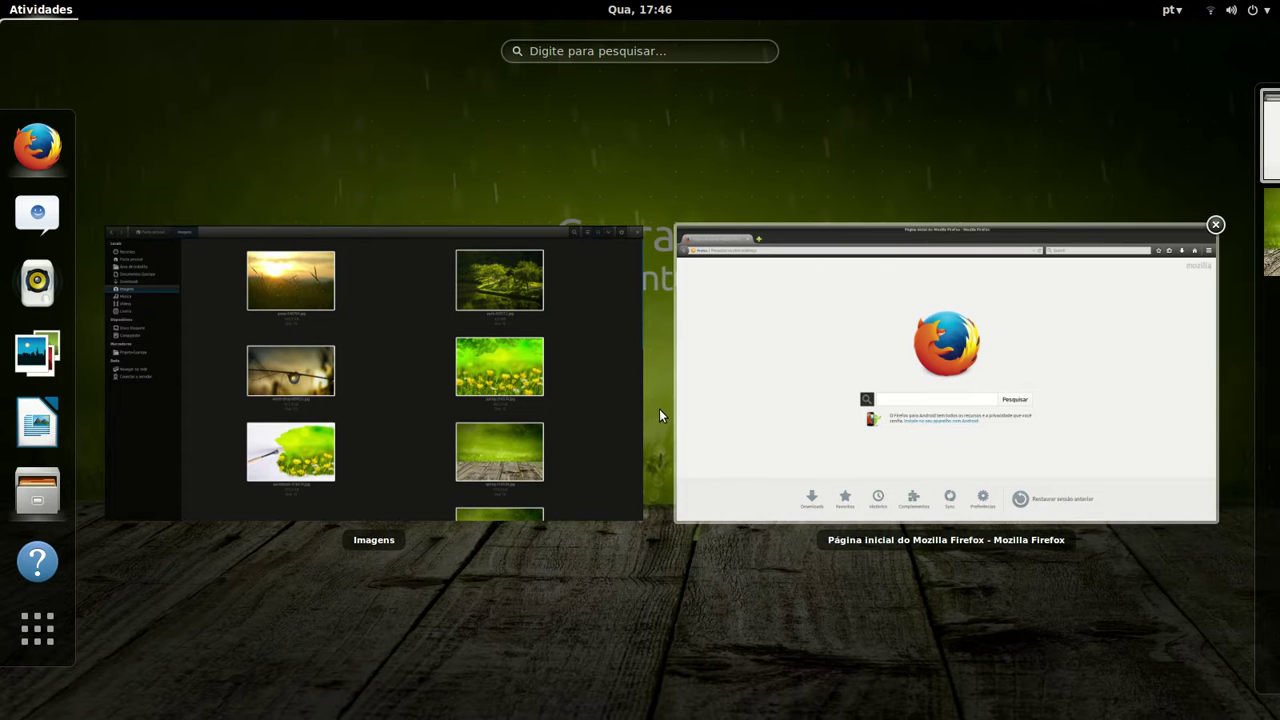
{"action": "left_click", "coordinate": [565, 50]}
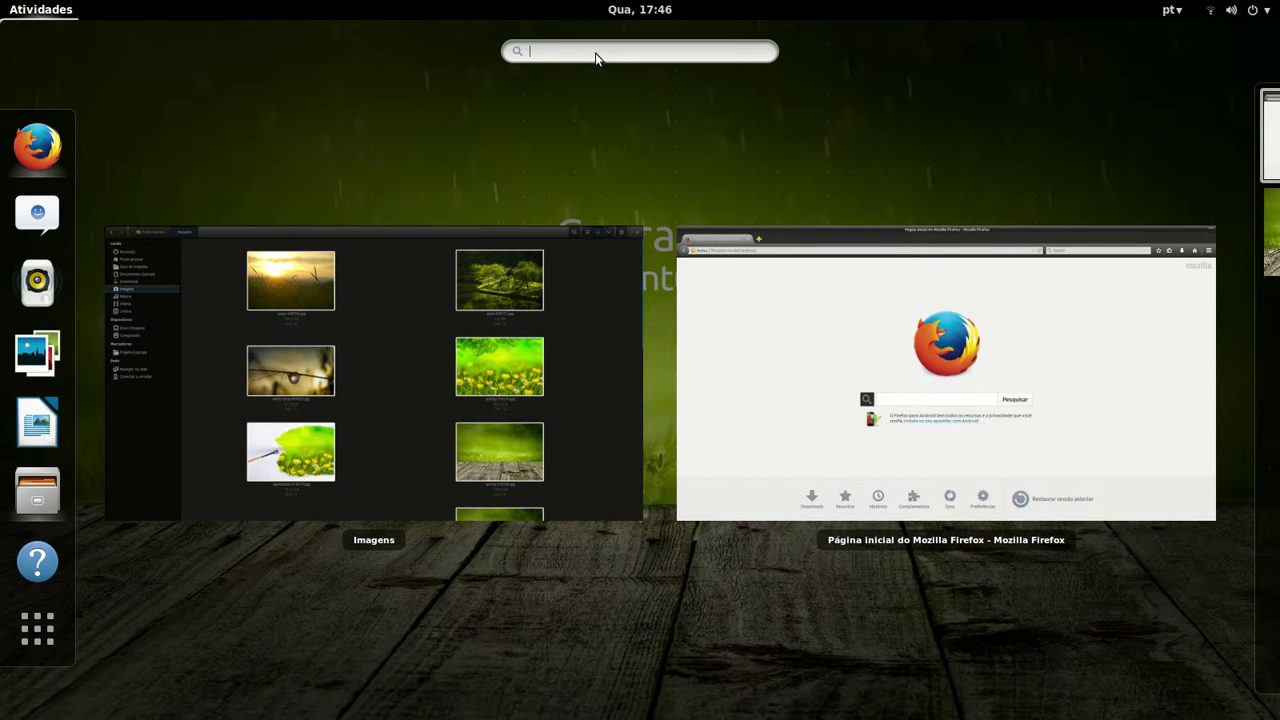
{"action": "type", "text": "gimp"}
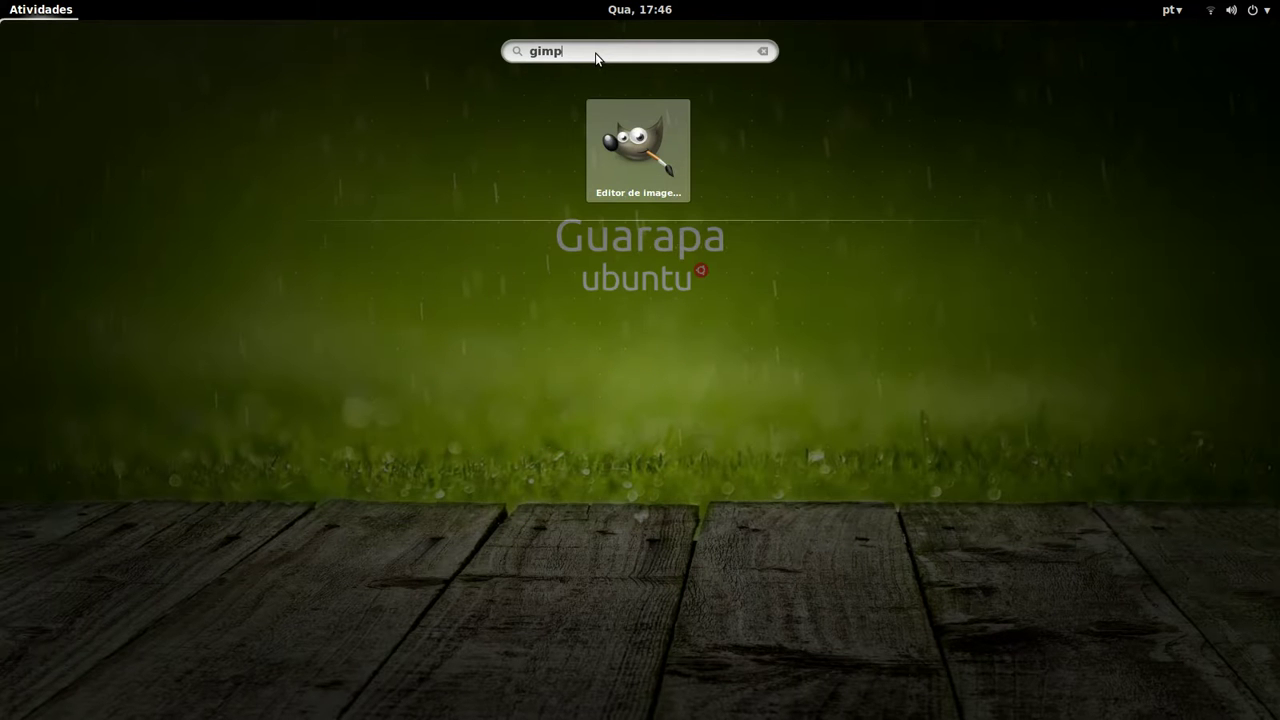
{"action": "left_click", "coordinate": [628, 139]}
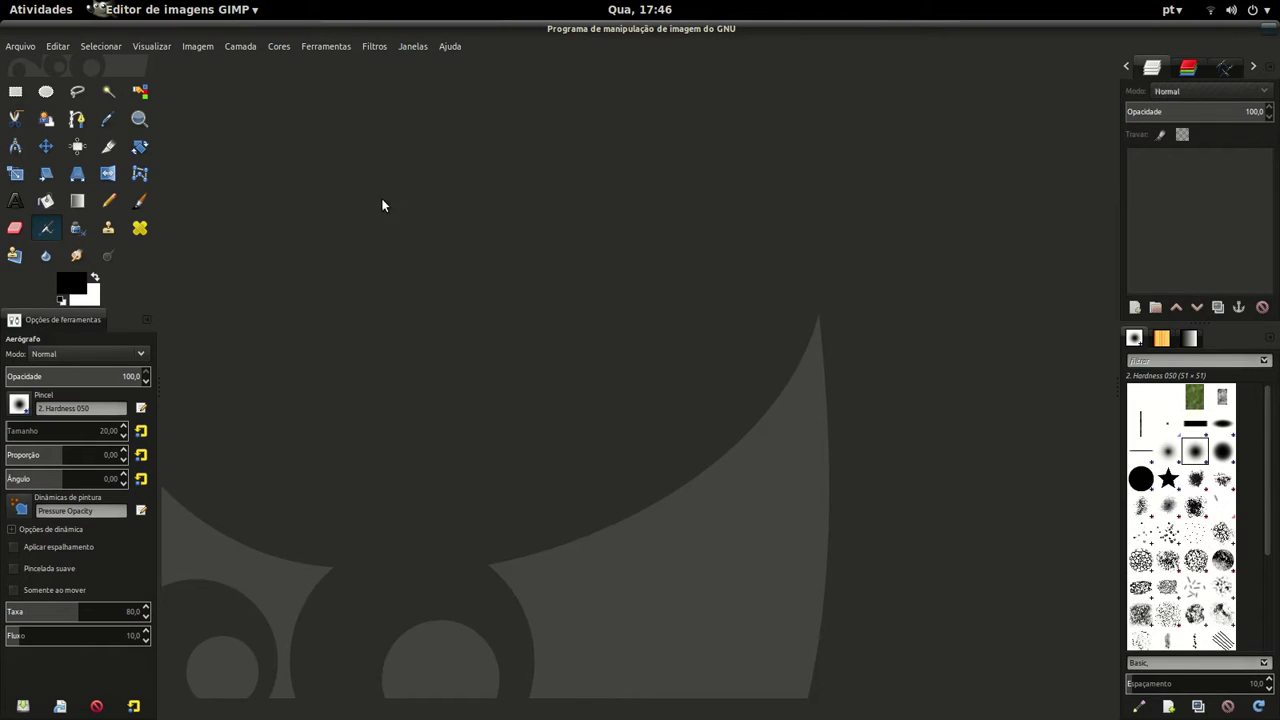
Step: Review the open windows in the activities overview and switch to the empty second workspace
{"action": "left_click", "coordinate": [23, 6]}
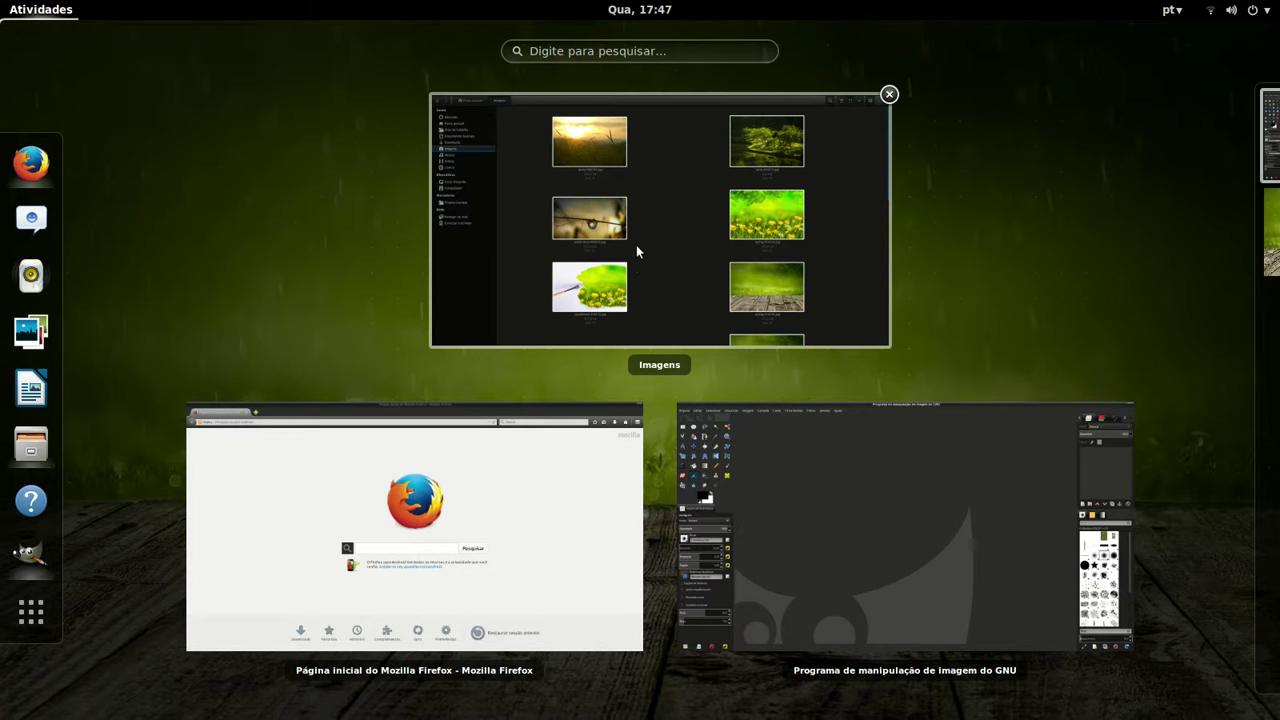
{"action": "mouse_move", "coordinate": [1264, 452]}
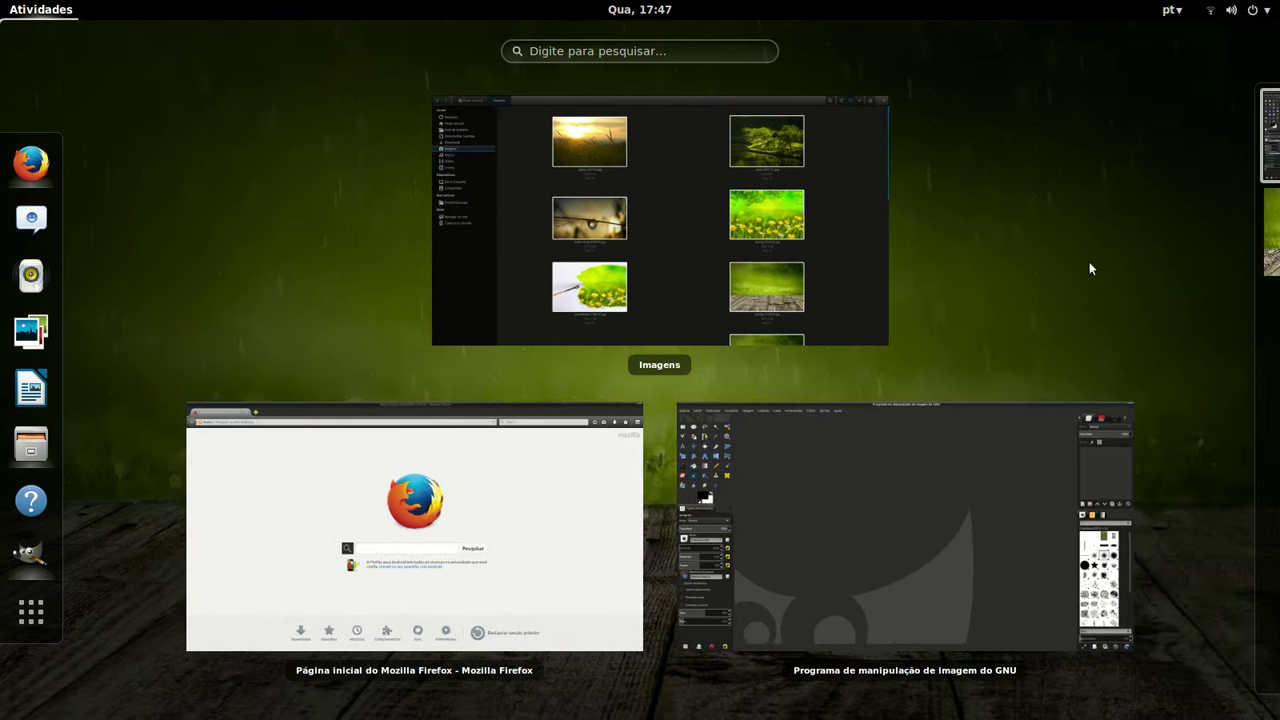
{"action": "mouse_move", "coordinate": [1203, 152]}
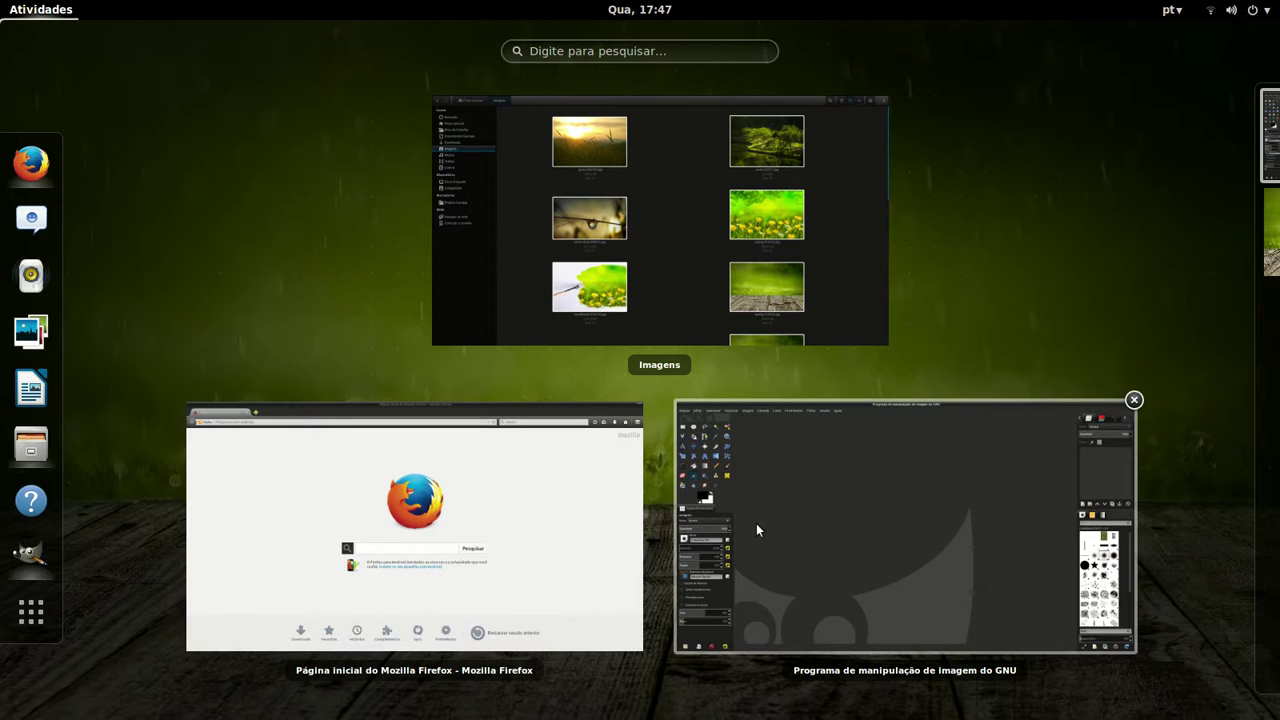
{"action": "mouse_move", "coordinate": [1250, 200]}
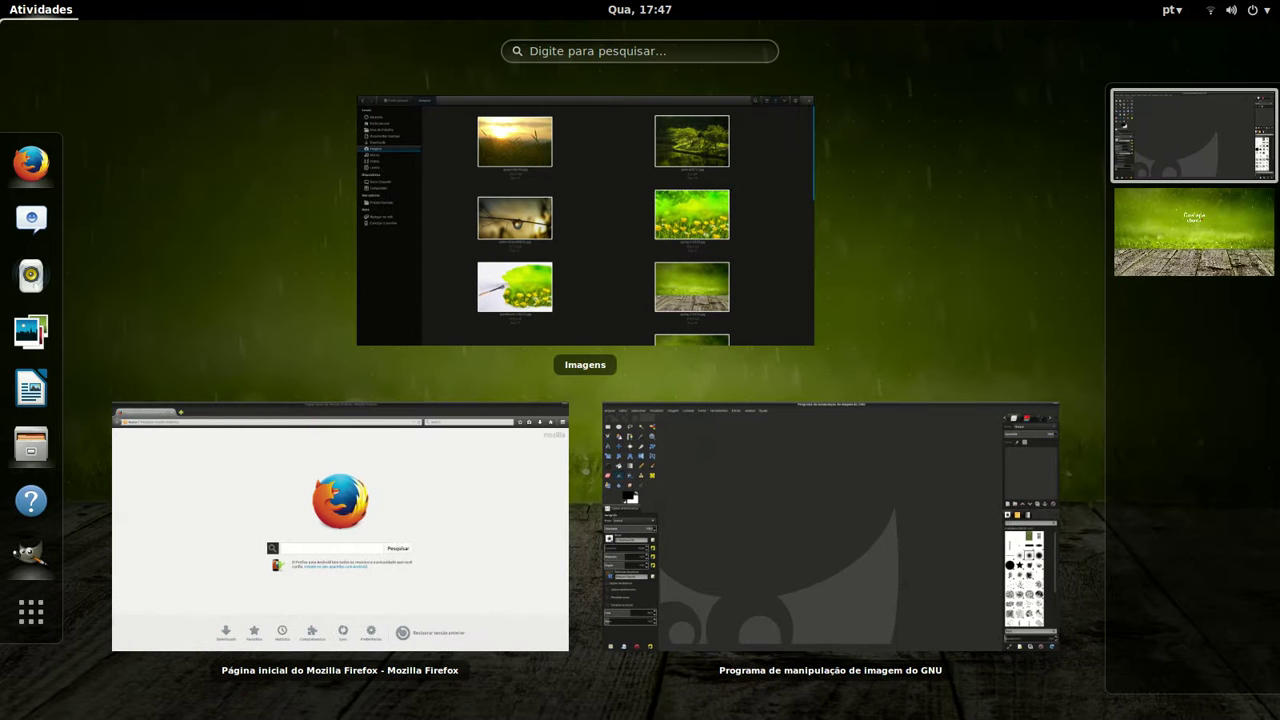
{"action": "left_click", "coordinate": [1218, 262]}
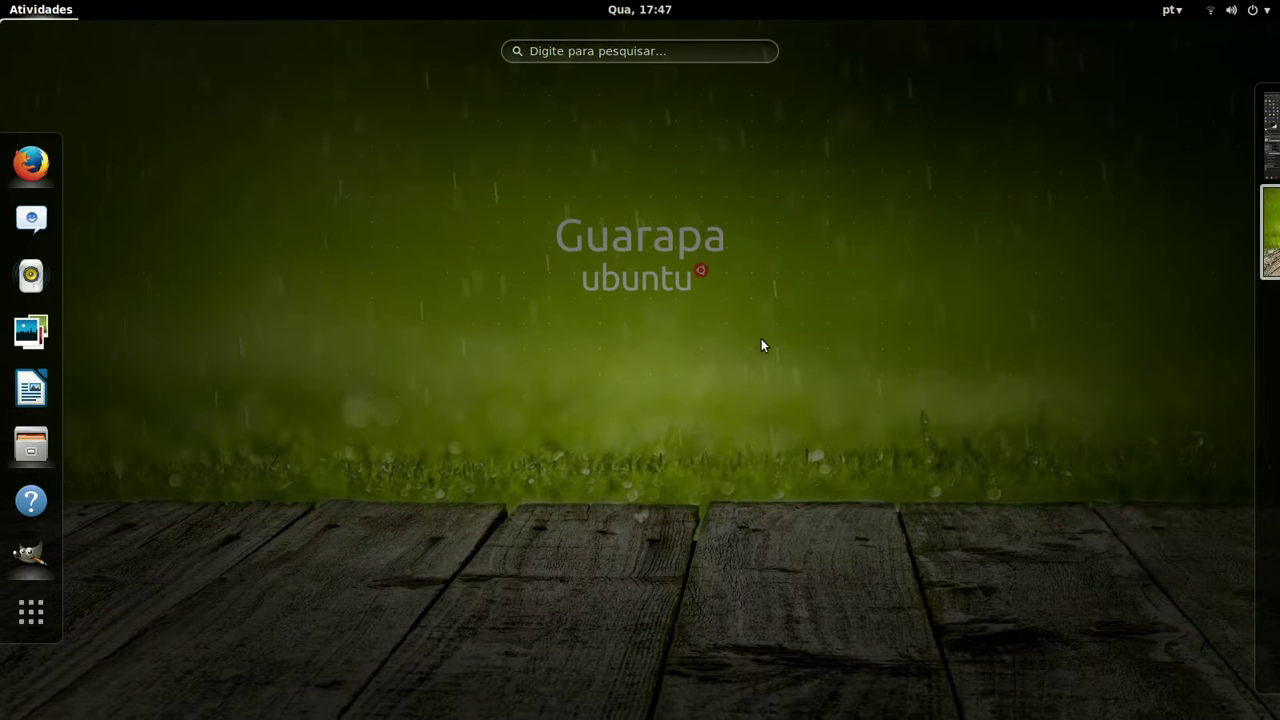
Step: Show the second workspace's desktop, reopen the overview and switch back to the first workspace
{"action": "mouse_move", "coordinate": [1258, 375]}
{"action": "left_click", "coordinate": [1246, 268]}
{"action": "key", "text": "super"}
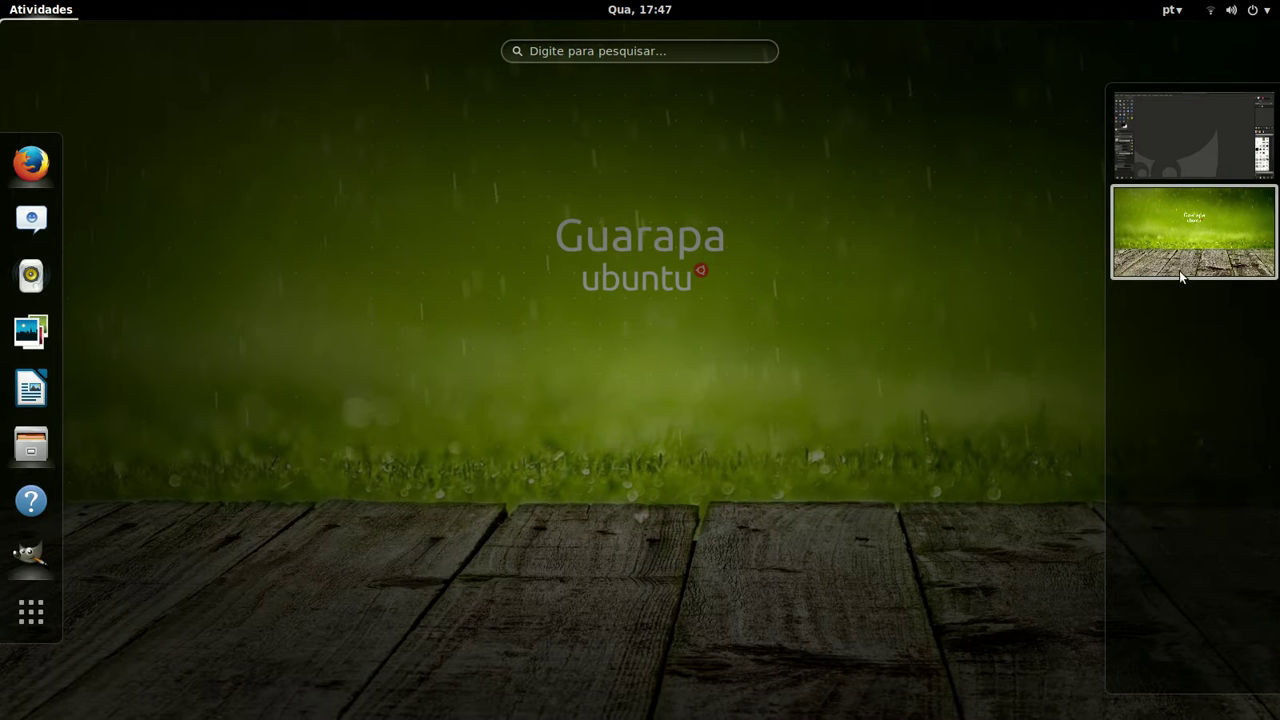
{"action": "left_click", "coordinate": [1195, 141]}
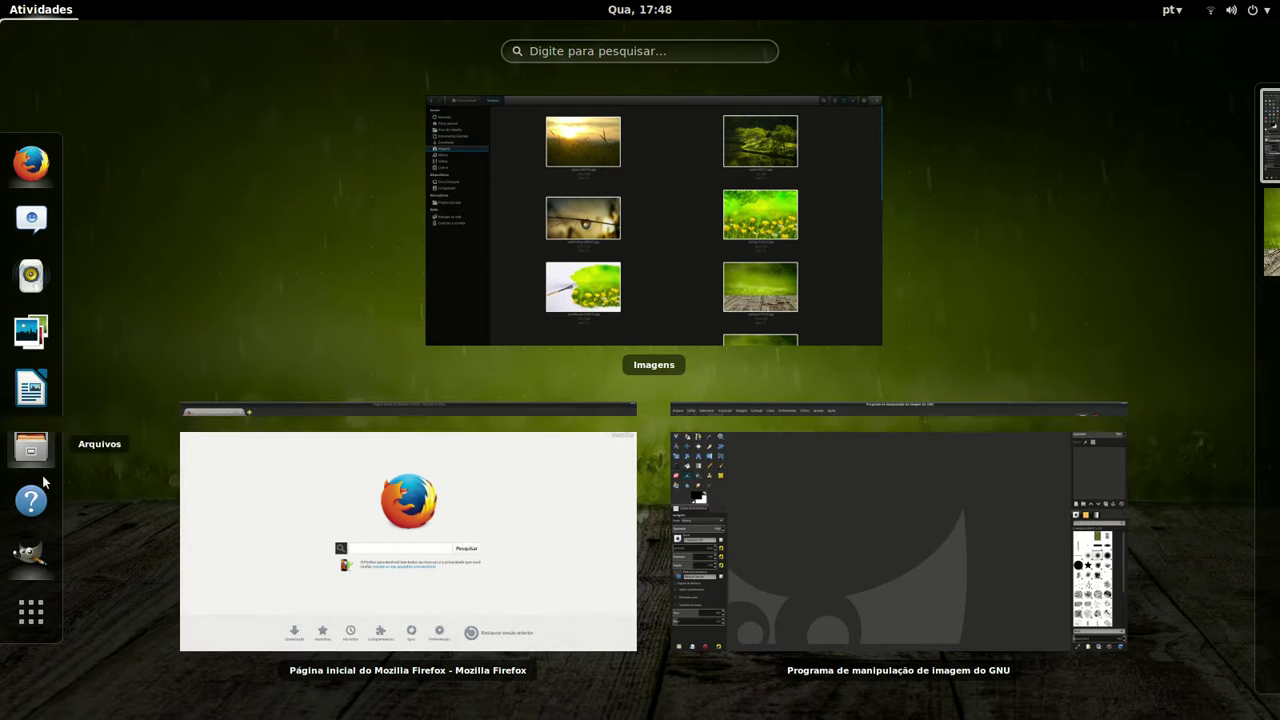
Step: Show all installed applications and browse through the first four pages
{"action": "left_click", "coordinate": [37, 616]}
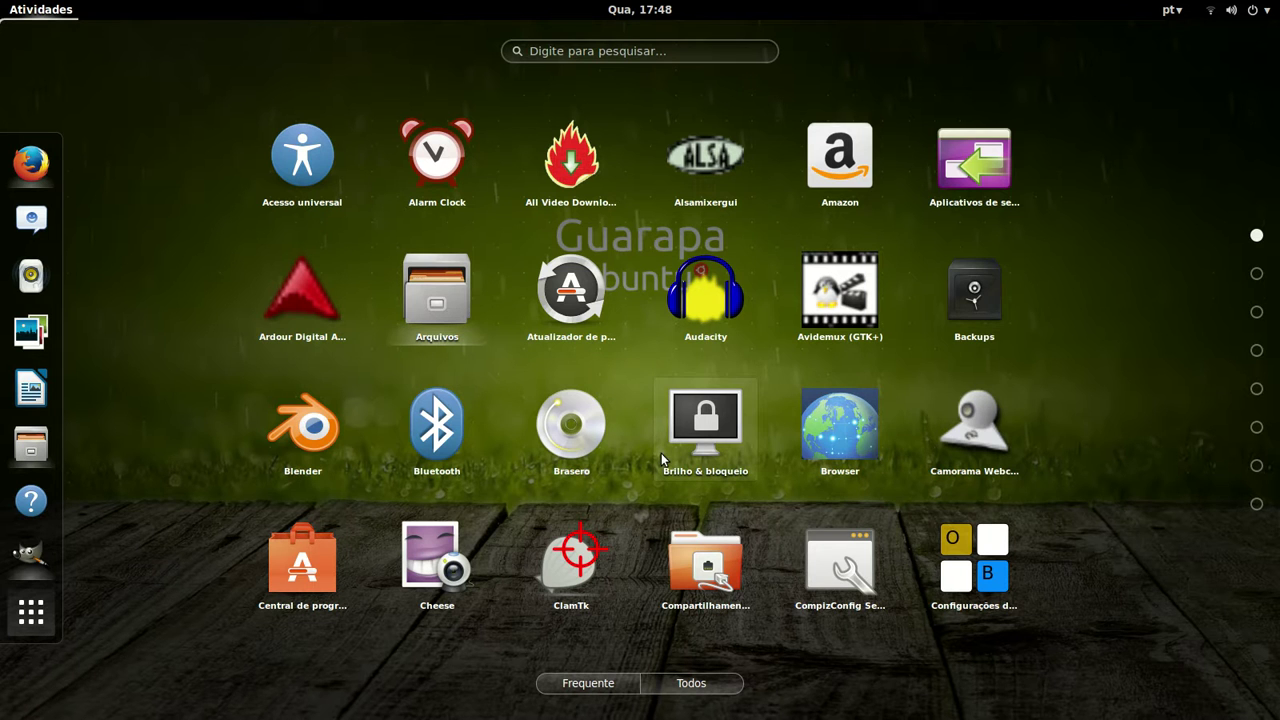
{"action": "left_click", "coordinate": [1257, 274]}
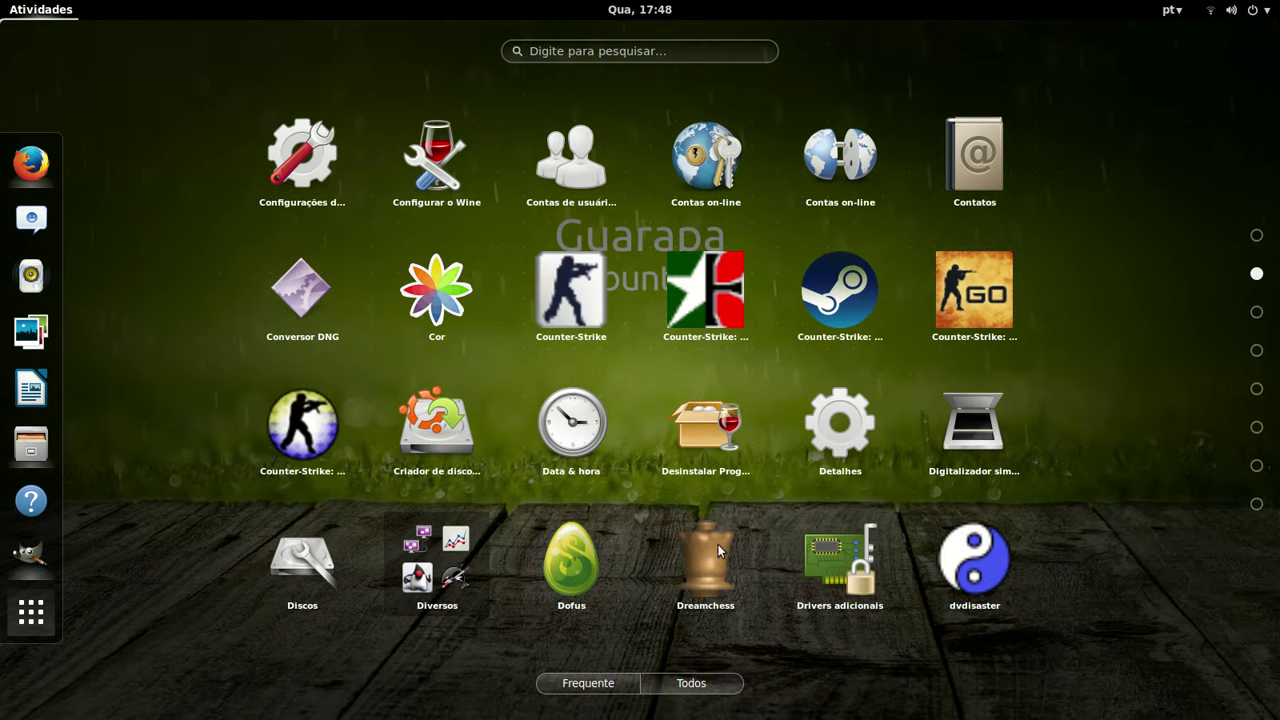
{"action": "left_click", "coordinate": [1257, 313]}
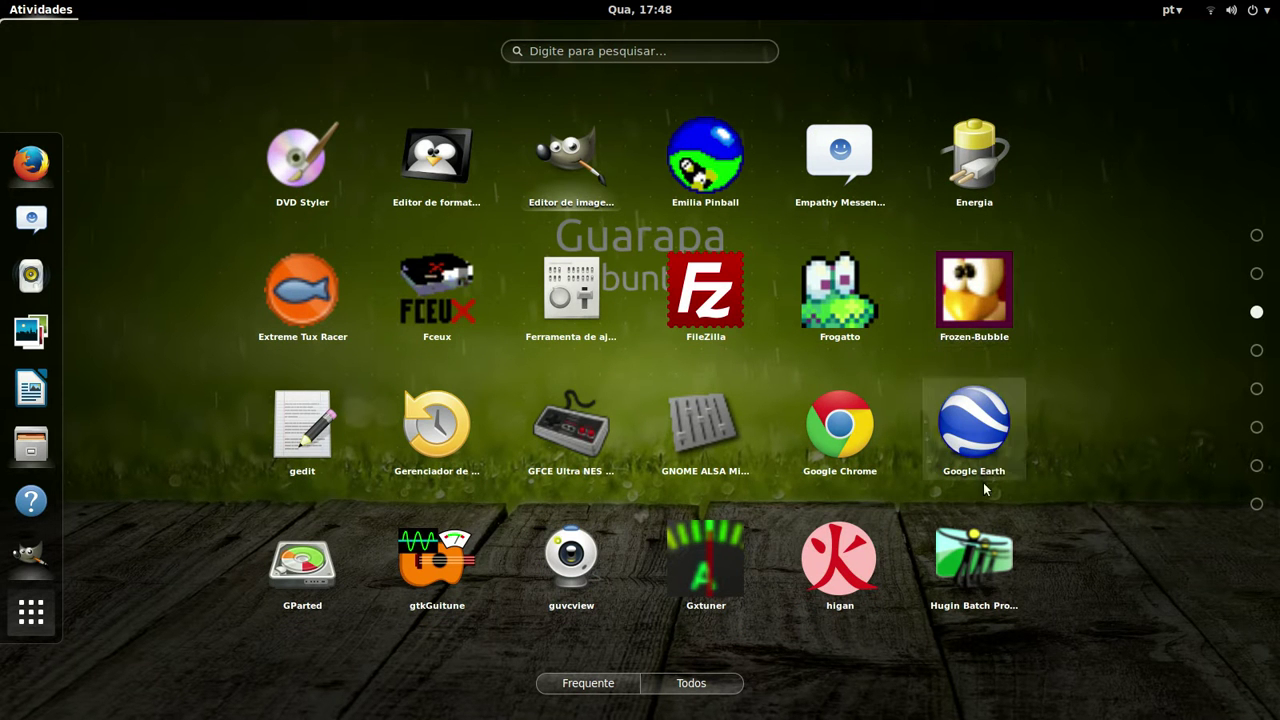
{"action": "left_click", "coordinate": [1257, 352]}
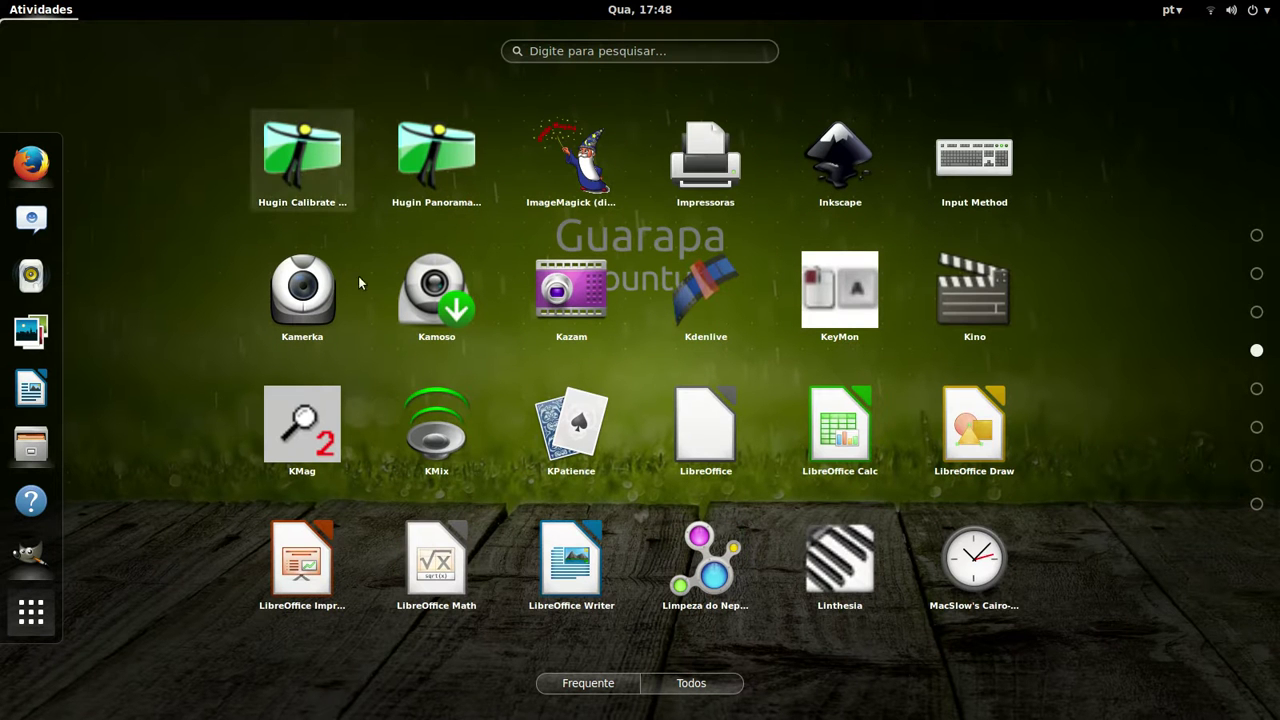
Step: Search the applications for "central" and clear the search
{"action": "left_click", "coordinate": [592, 53]}
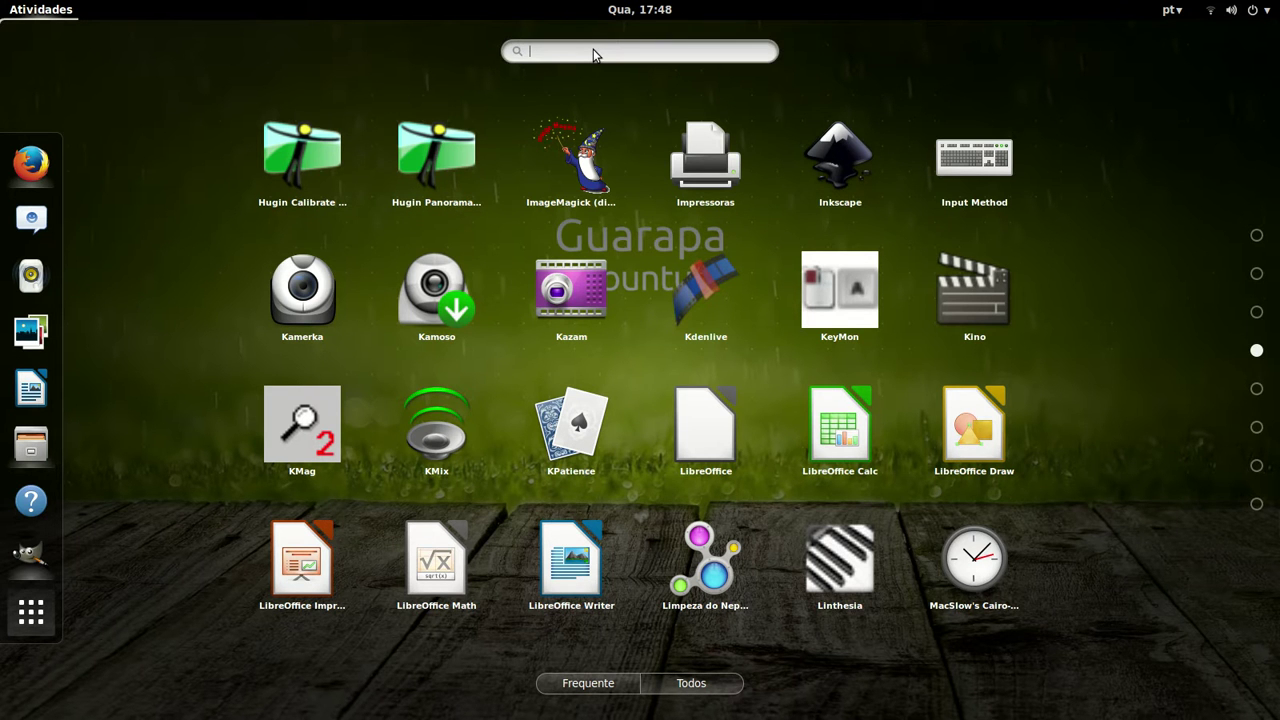
{"action": "type", "text": "central"}
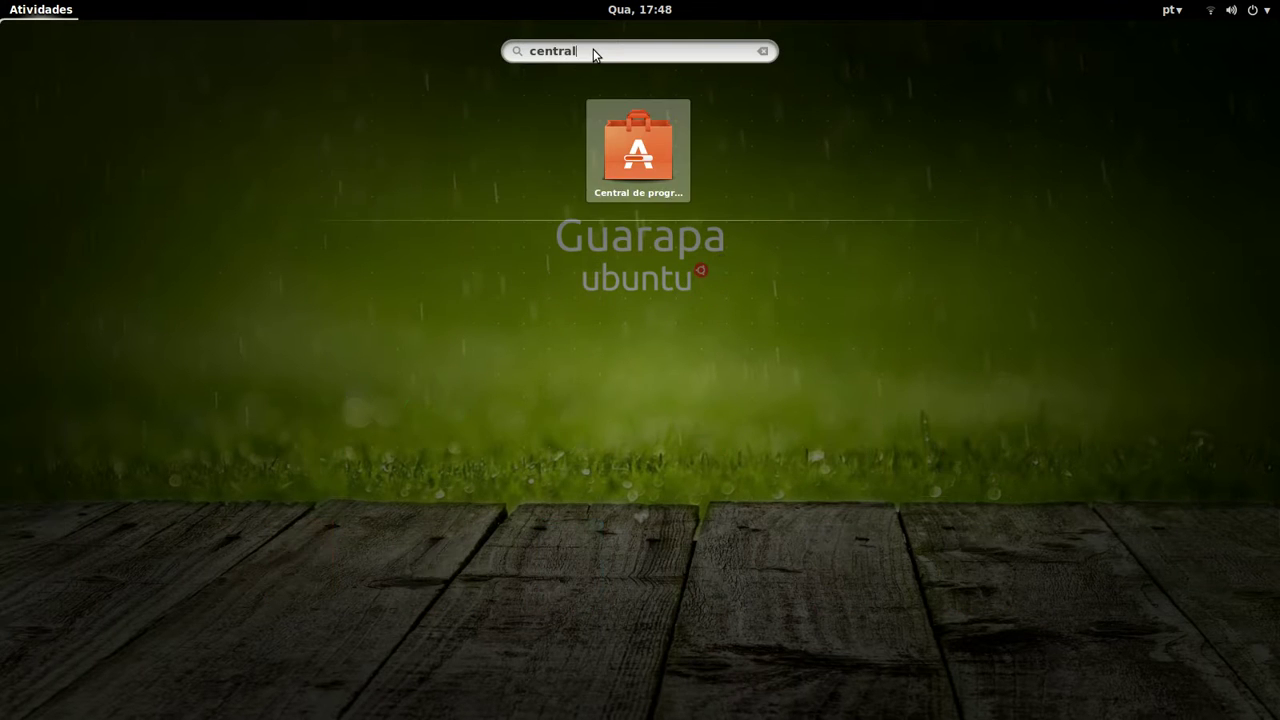
{"action": "left_click", "coordinate": [761, 50]}
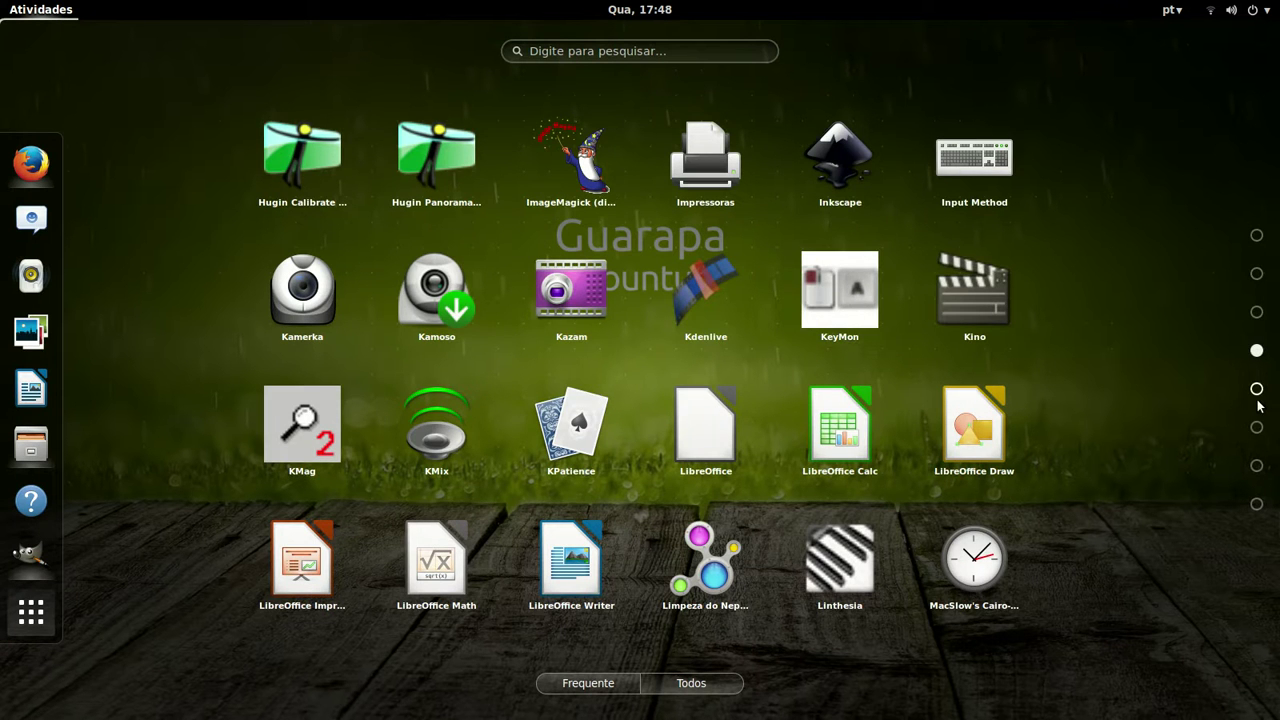
Step: Browse the remaining pages of installed applications and return to the first page
{"action": "left_click", "coordinate": [1257, 389]}
{"action": "left_click", "coordinate": [1257, 428]}
{"action": "left_click", "coordinate": [1258, 462]}
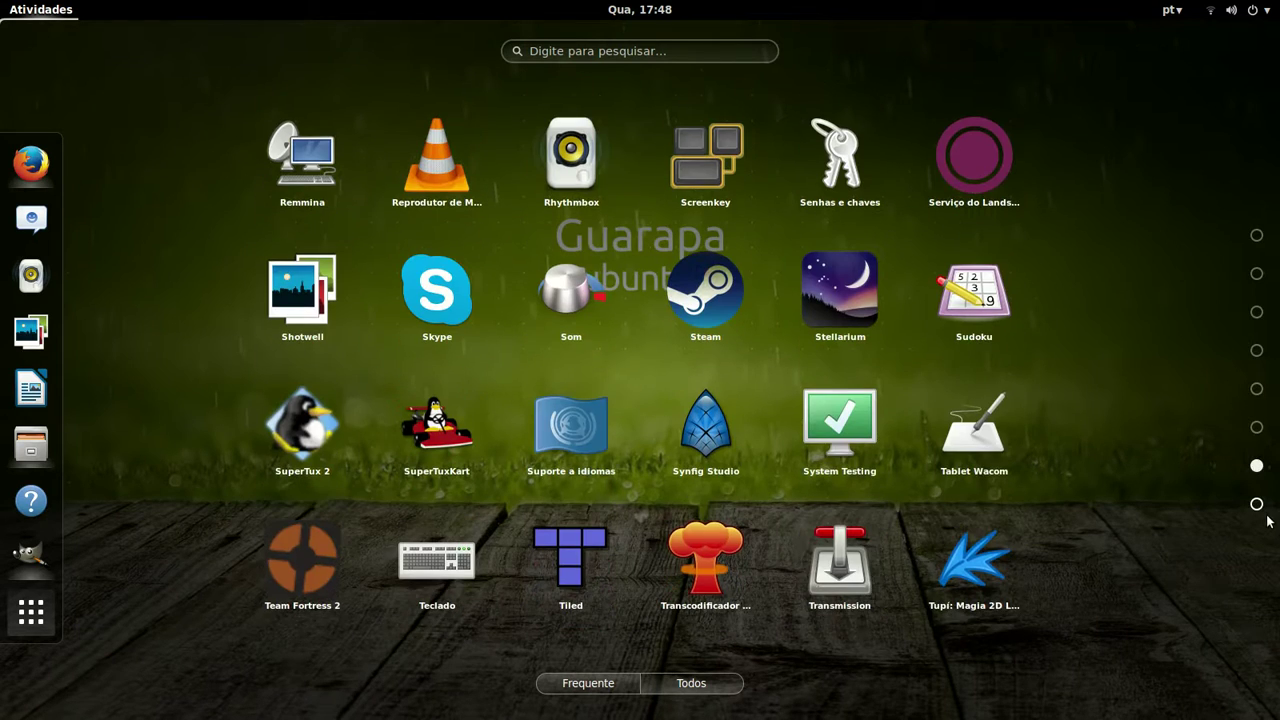
{"action": "left_click", "coordinate": [1266, 512]}
{"action": "left_click", "coordinate": [1259, 248]}
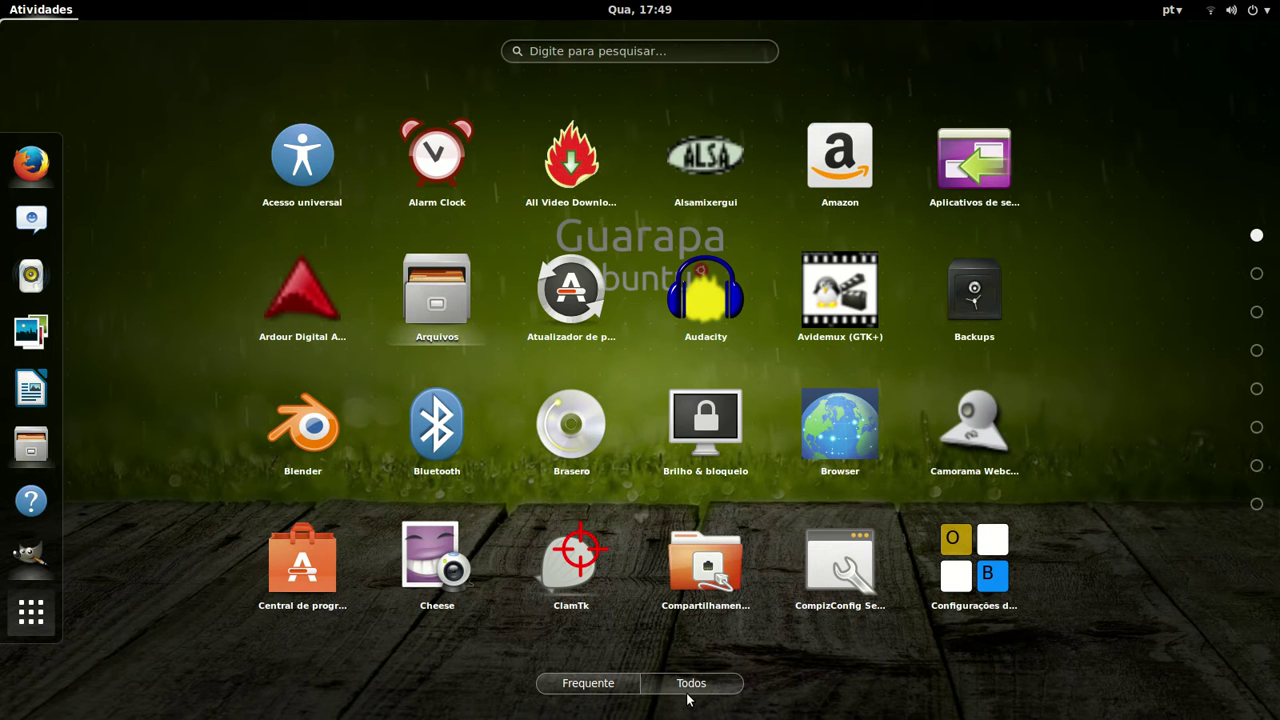
Step: Show the frequently used applications and return through the windows overview to the desktop
{"action": "left_click", "coordinate": [604, 690]}
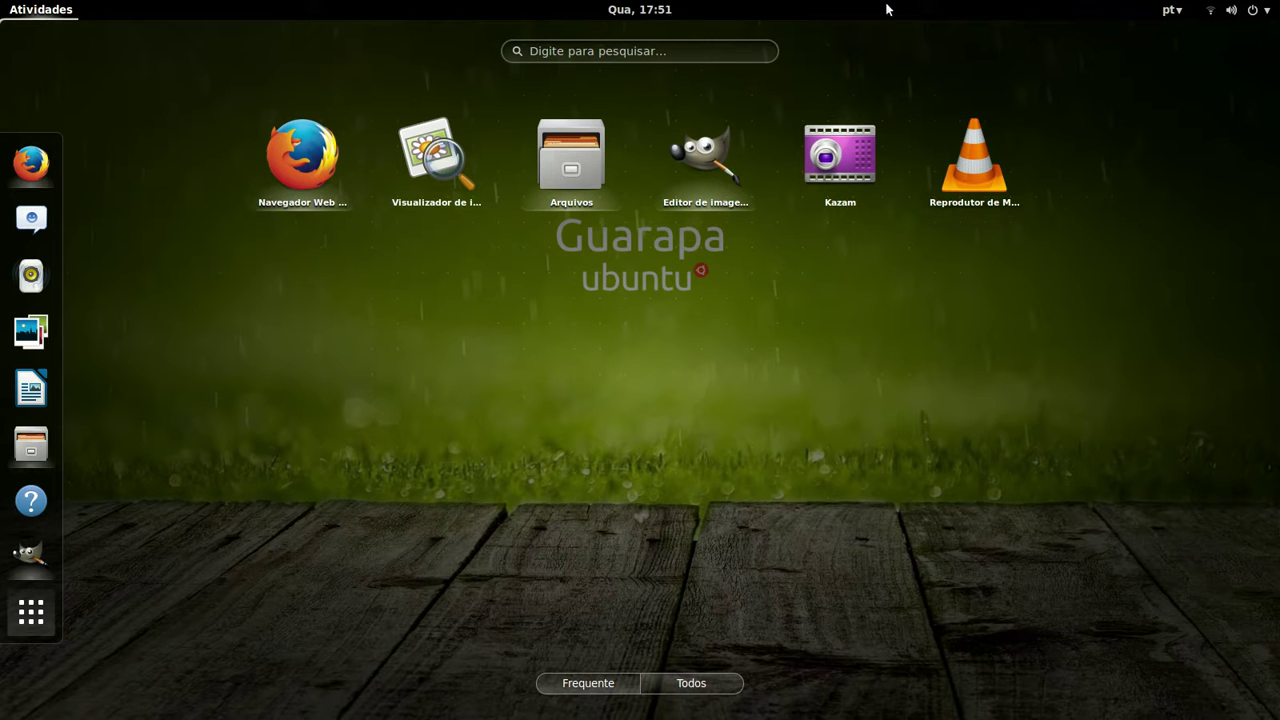
{"action": "left_click", "coordinate": [584, 51]}
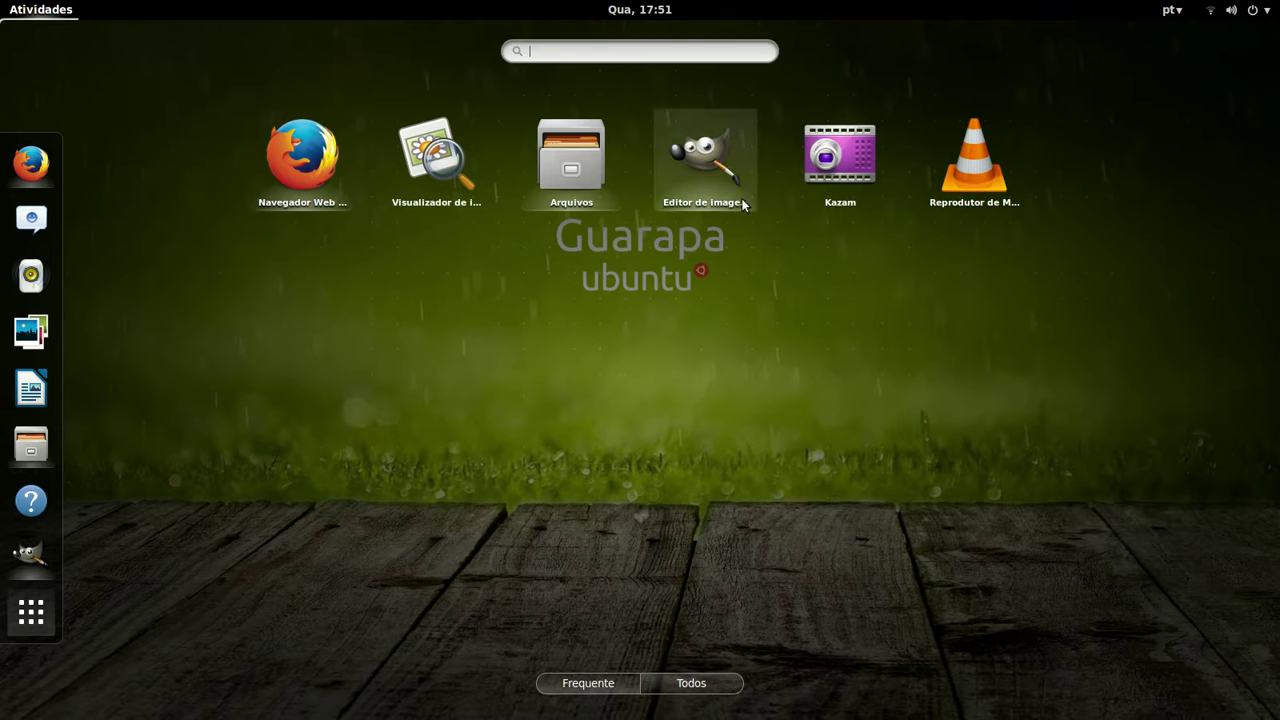
{"action": "left_click", "coordinate": [731, 415]}
{"action": "left_click", "coordinate": [700, 465]}
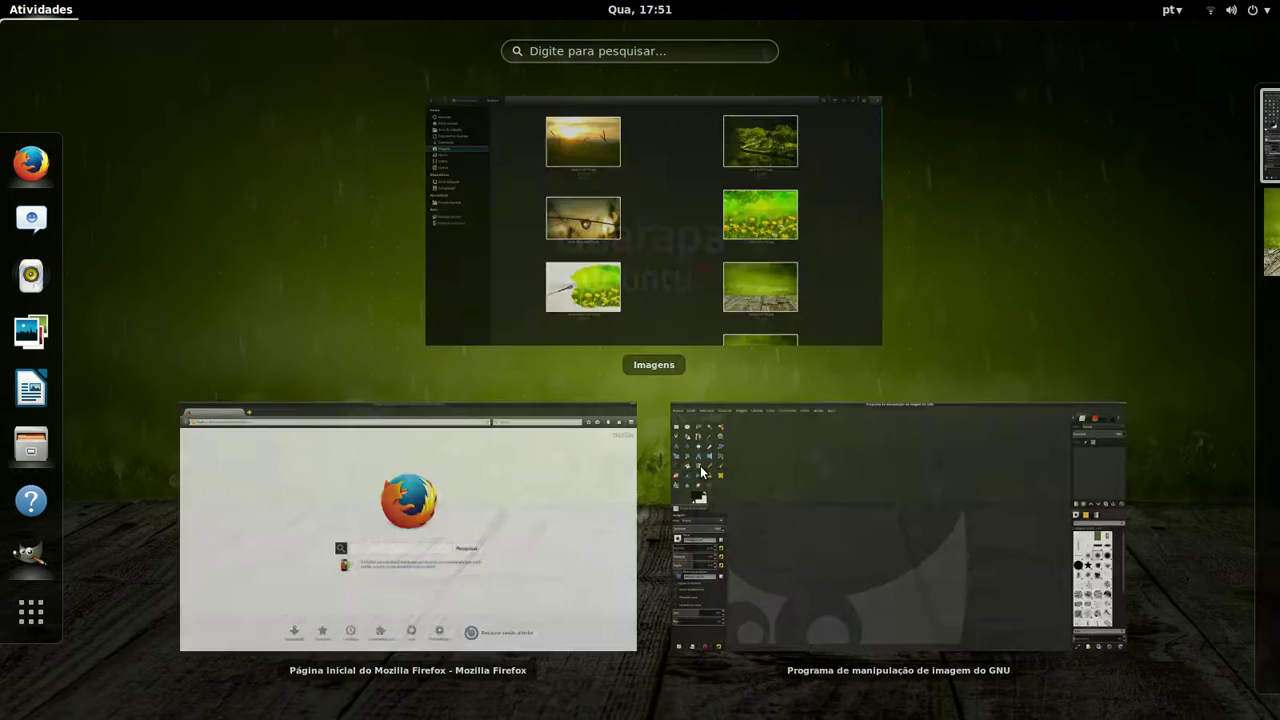
{"action": "left_click", "coordinate": [700, 465]}
{"action": "key", "text": "ctrl+q"}
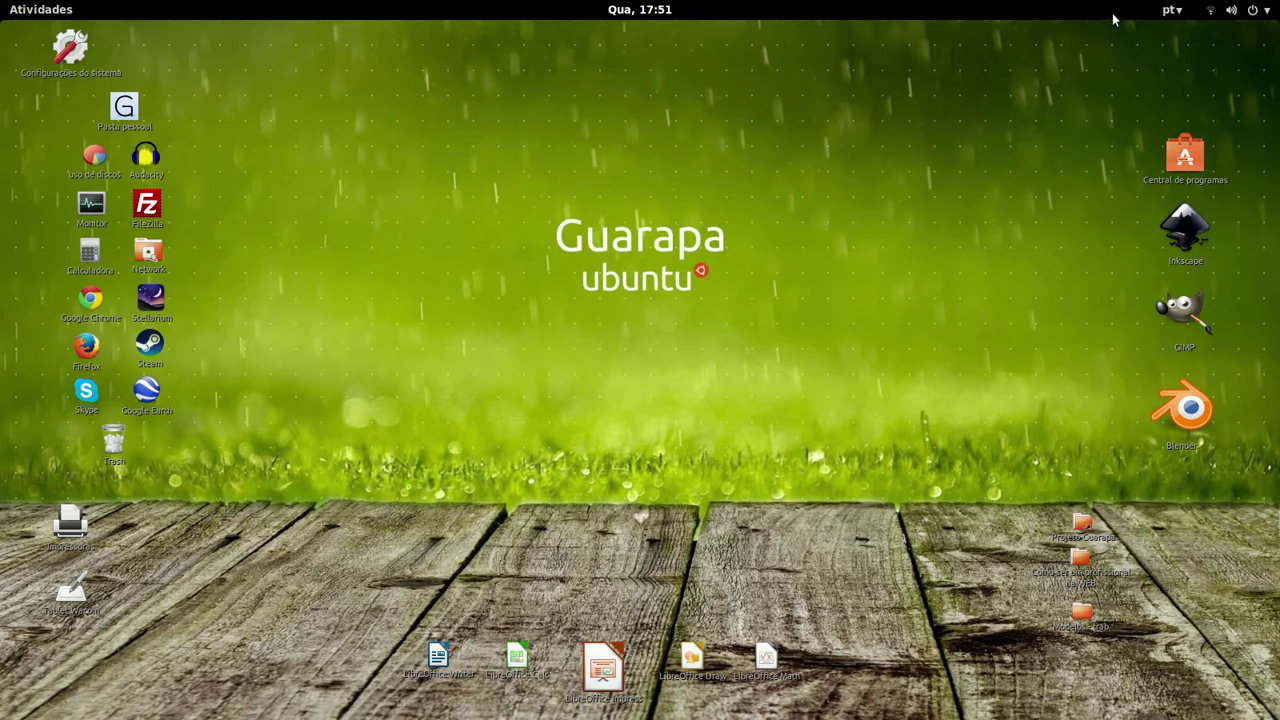
Step: View the calendar under the clock and open the date and time settings from it
{"action": "left_click", "coordinate": [631, 12]}
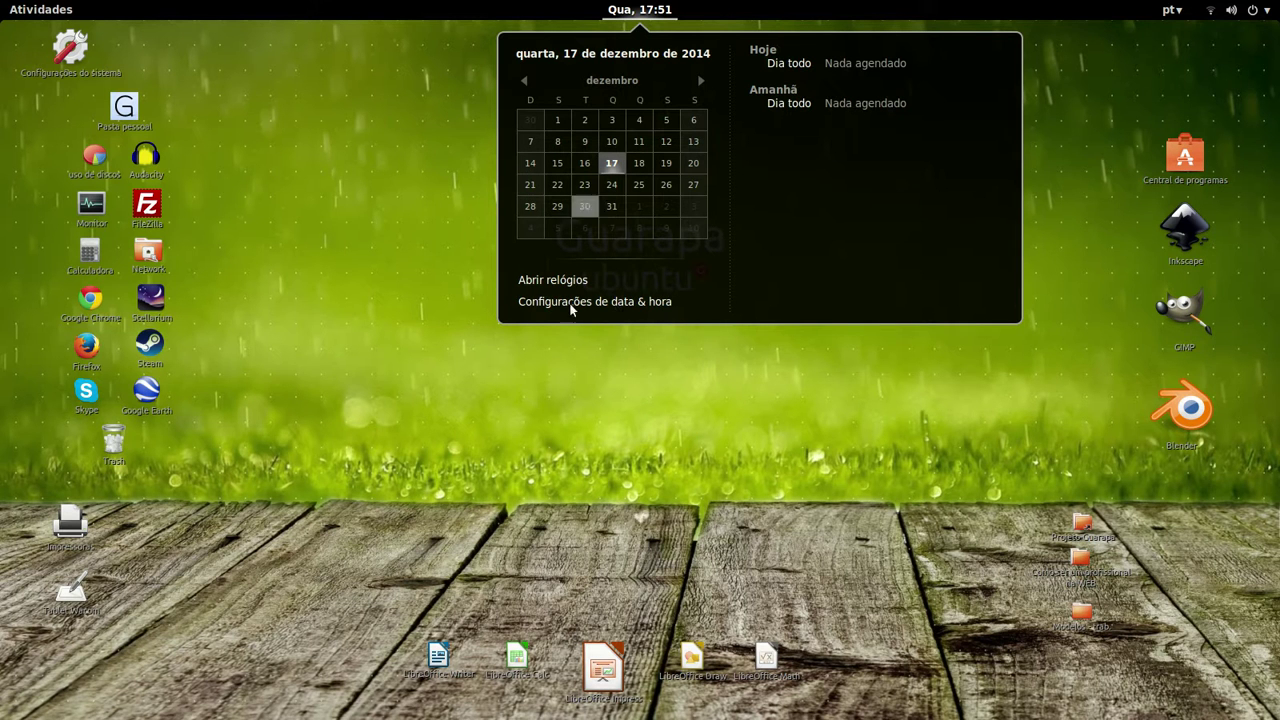
{"action": "left_click", "coordinate": [612, 10]}
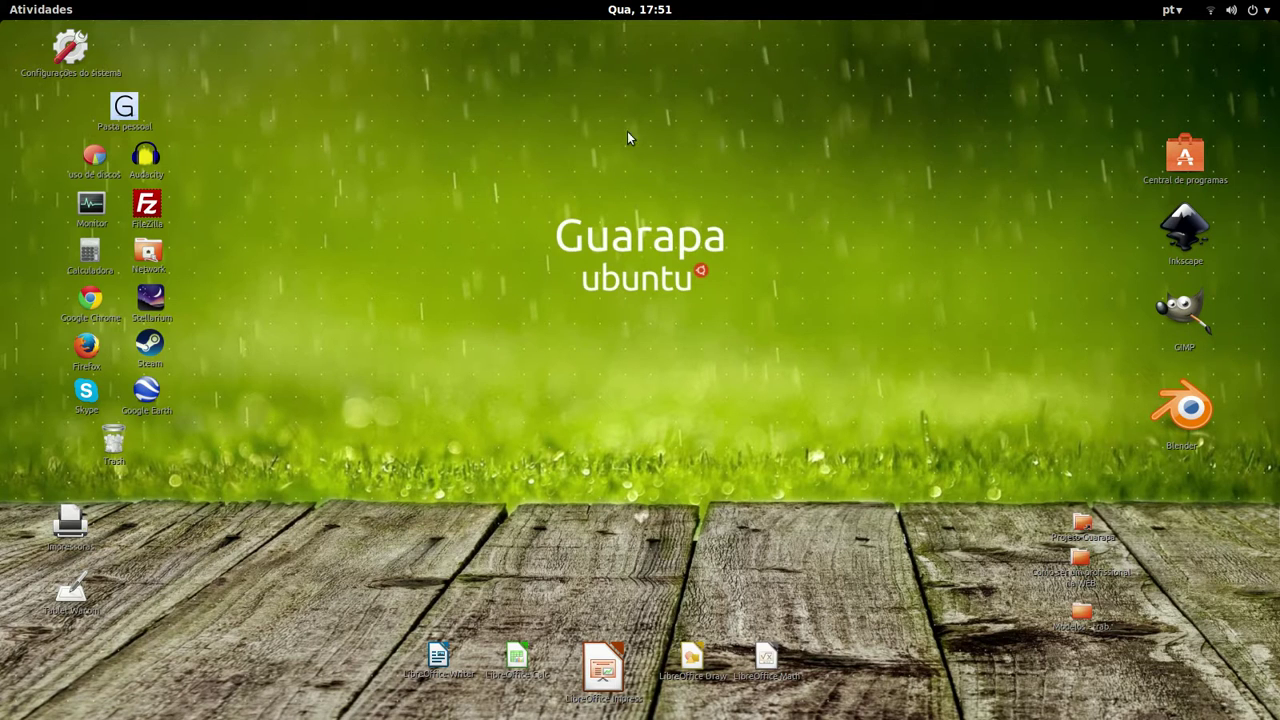
{"action": "left_click", "coordinate": [665, 10]}
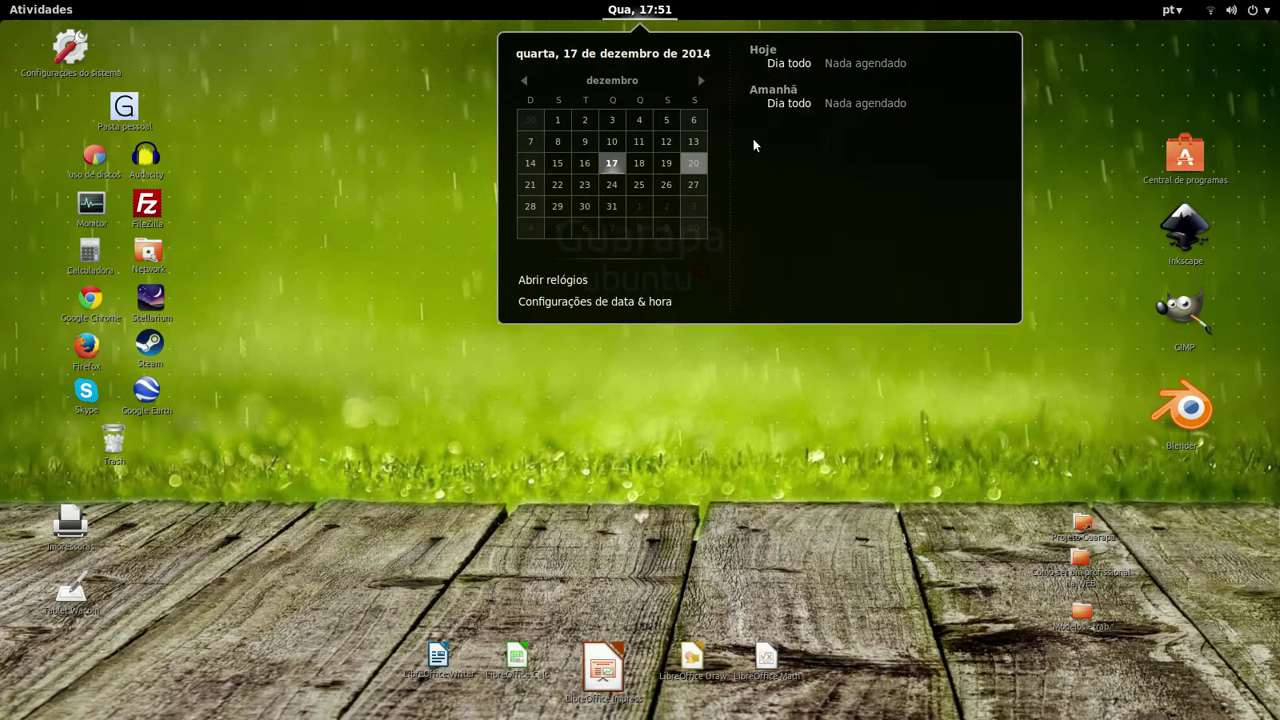
{"action": "left_click", "coordinate": [574, 301]}
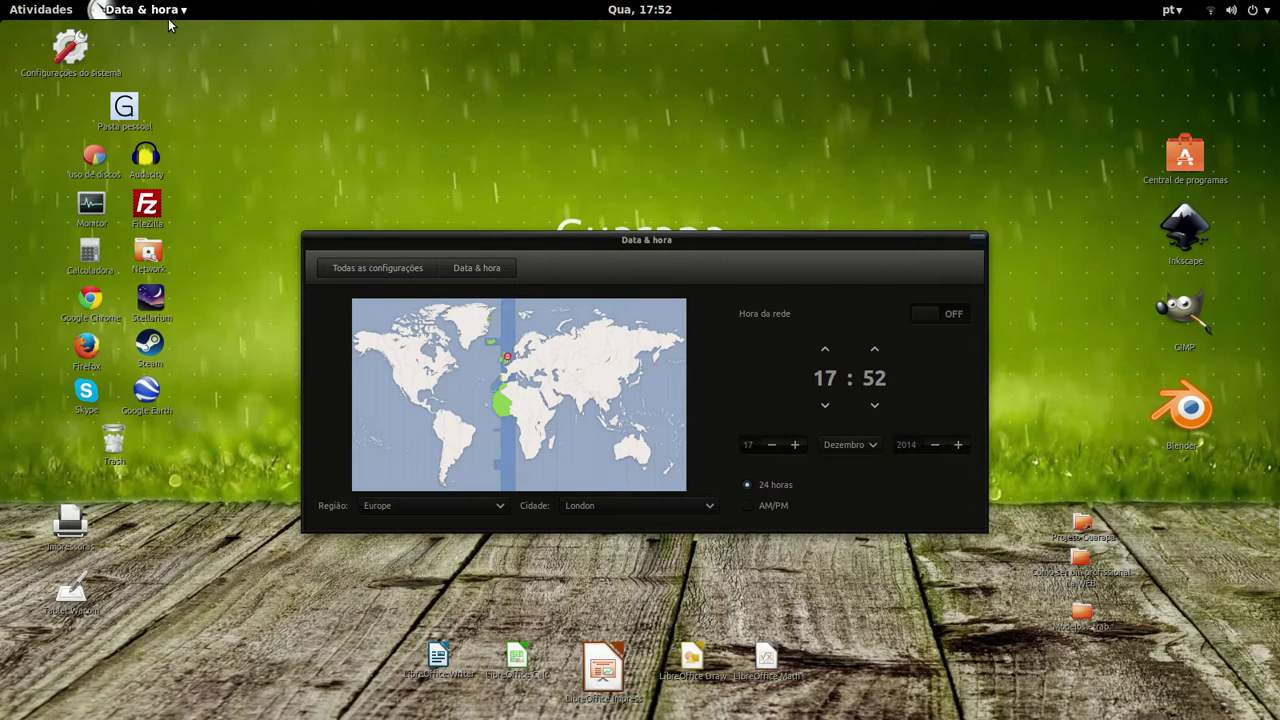
Step: Move the Data & hora window slightly downward and quit it
{"action": "left_click_drag", "start_coordinate": [476, 241], "coordinate": [487, 270]}
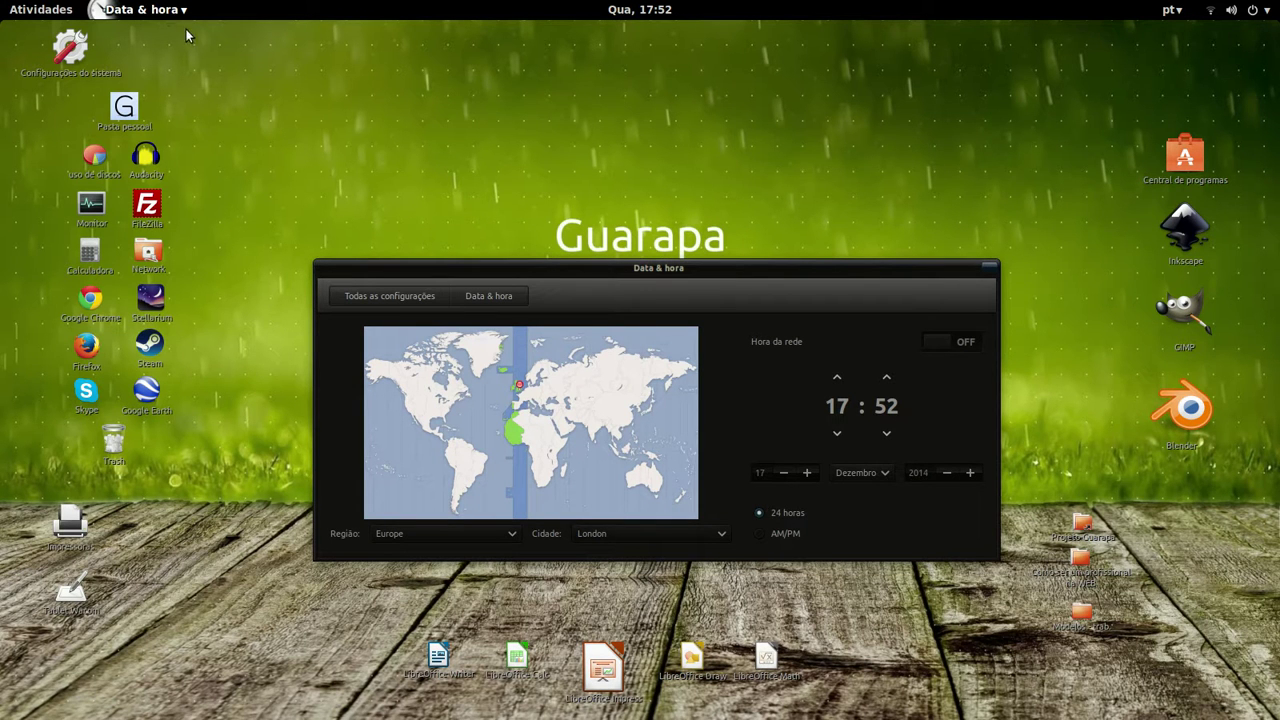
{"action": "left_click", "coordinate": [162, 11]}
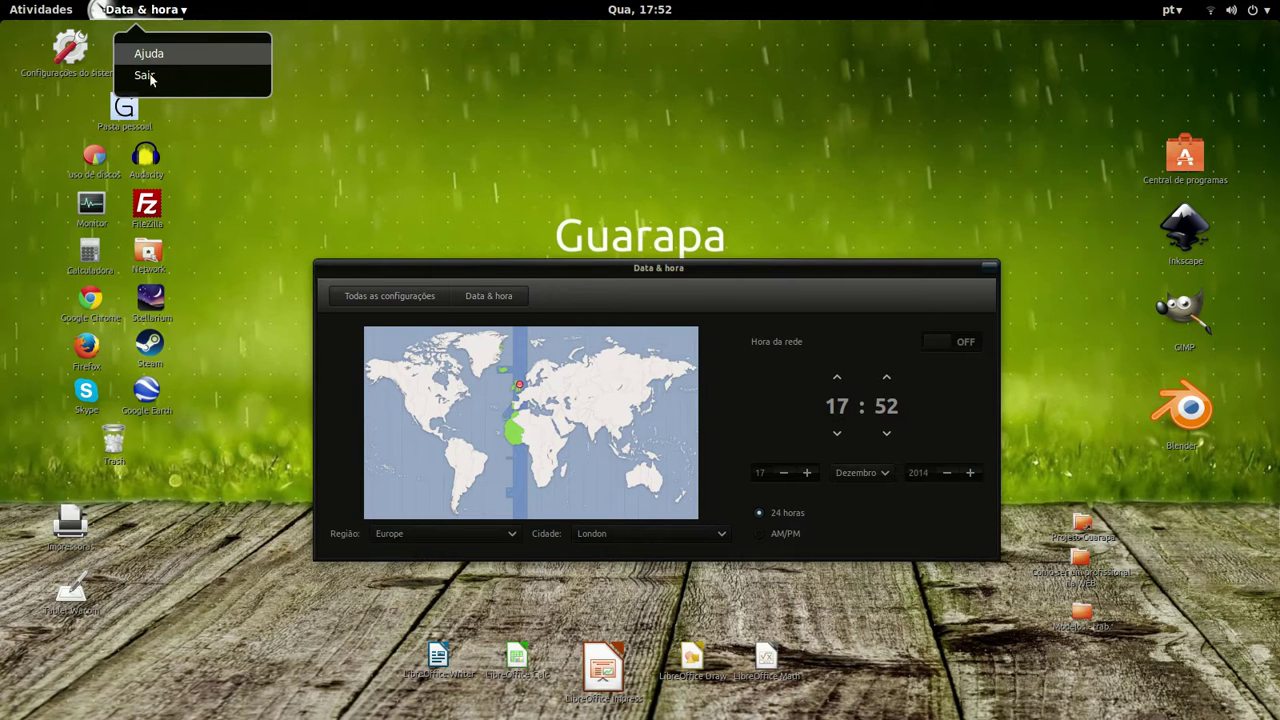
{"action": "left_click", "coordinate": [152, 77]}
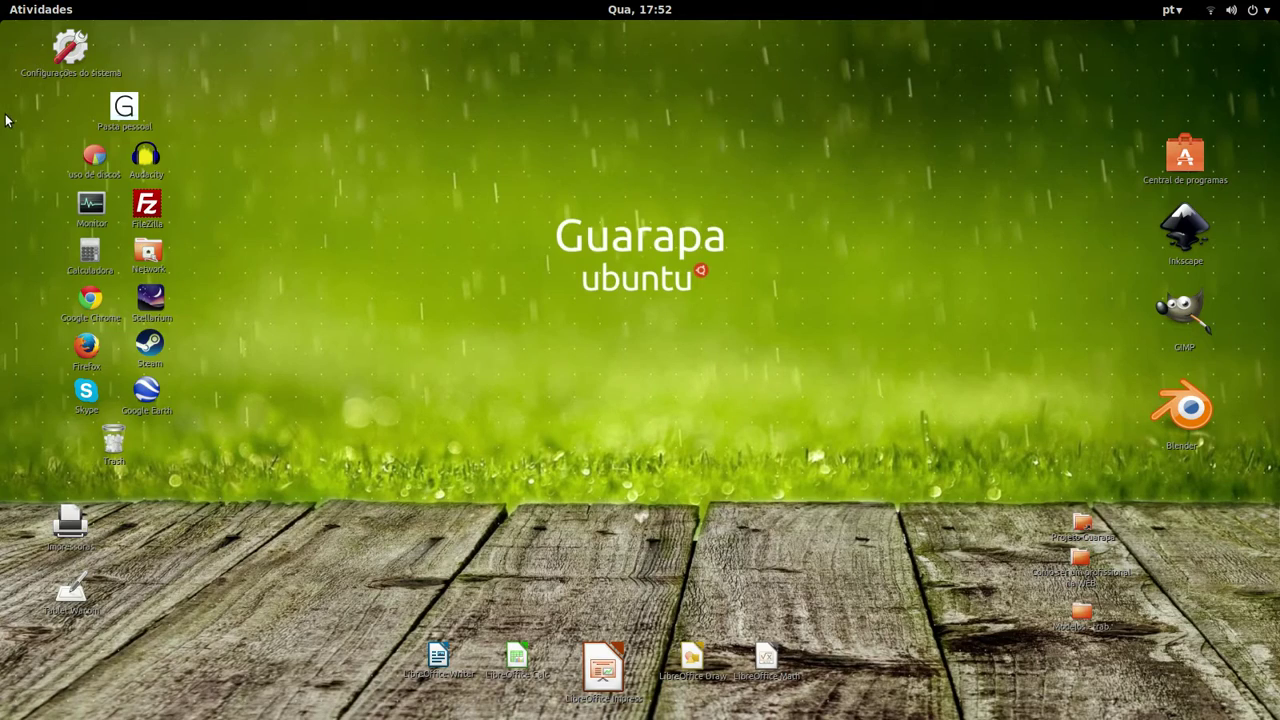
Step: Bring up the Imagens file window from the activities overview and view the Arquivos application commands
{"action": "mouse_move", "coordinate": [2, 2]}
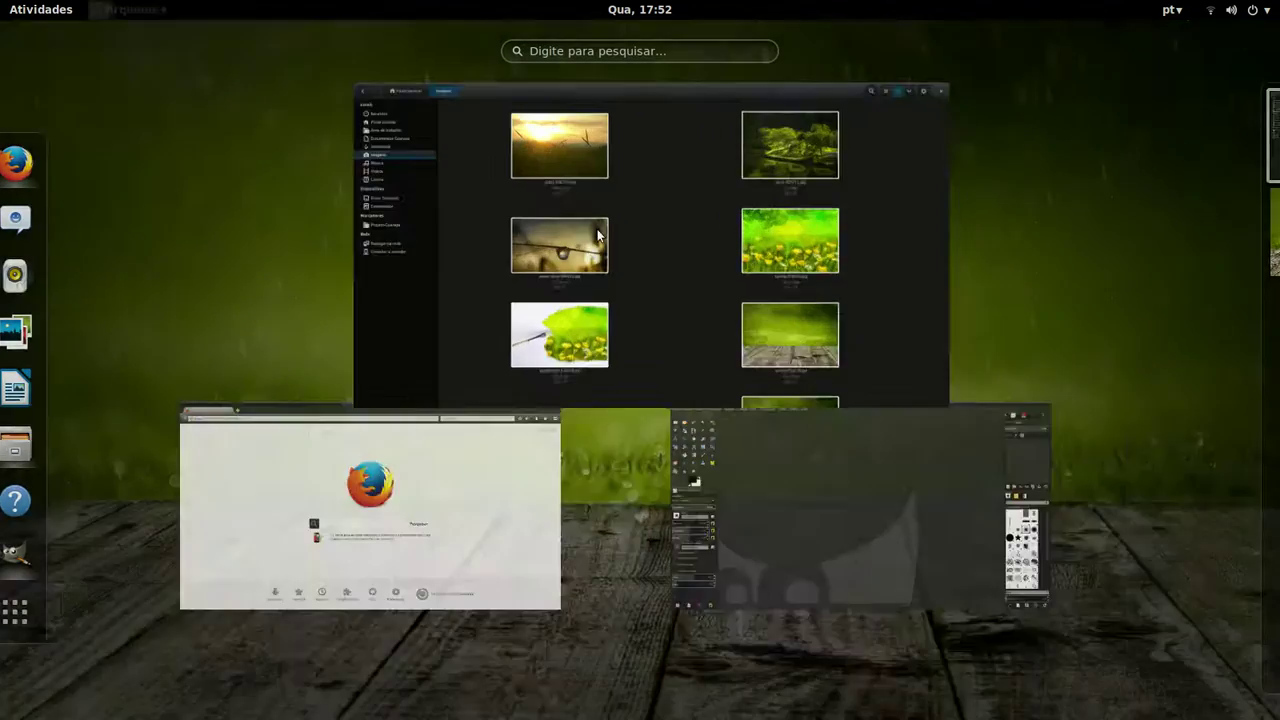
{"action": "left_click", "coordinate": [598, 235]}
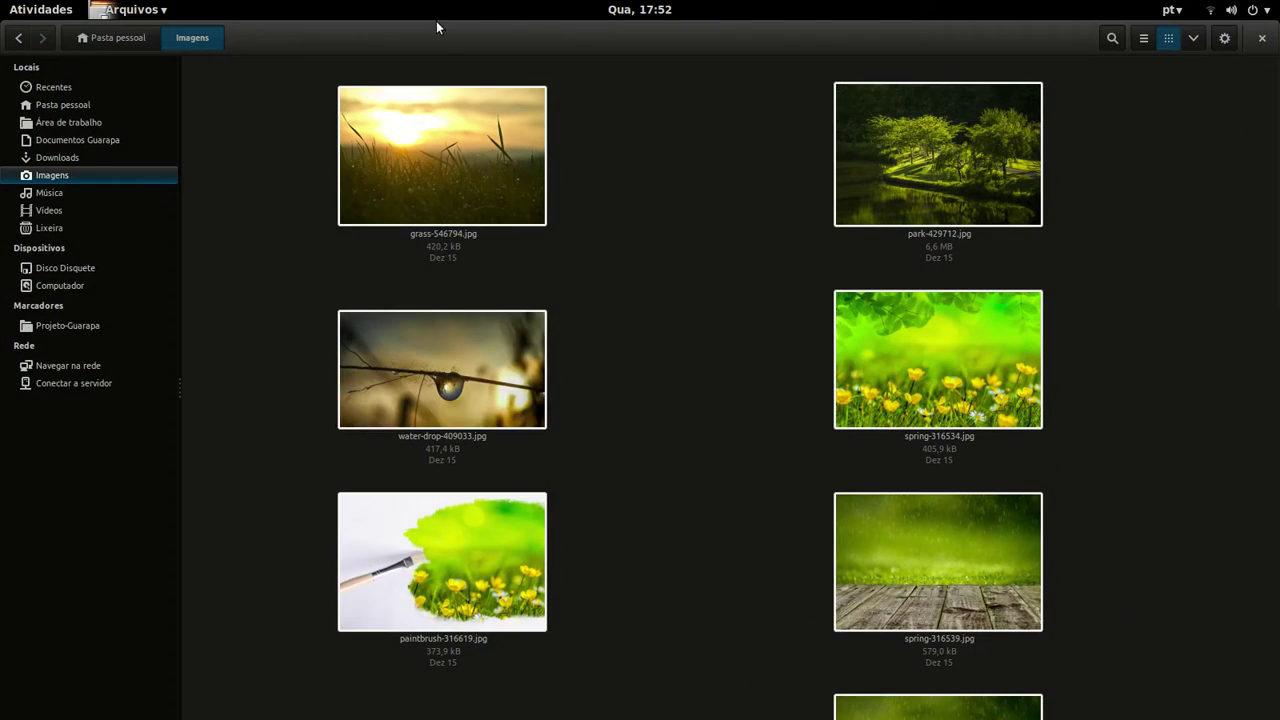
{"action": "left_click", "coordinate": [138, 10]}
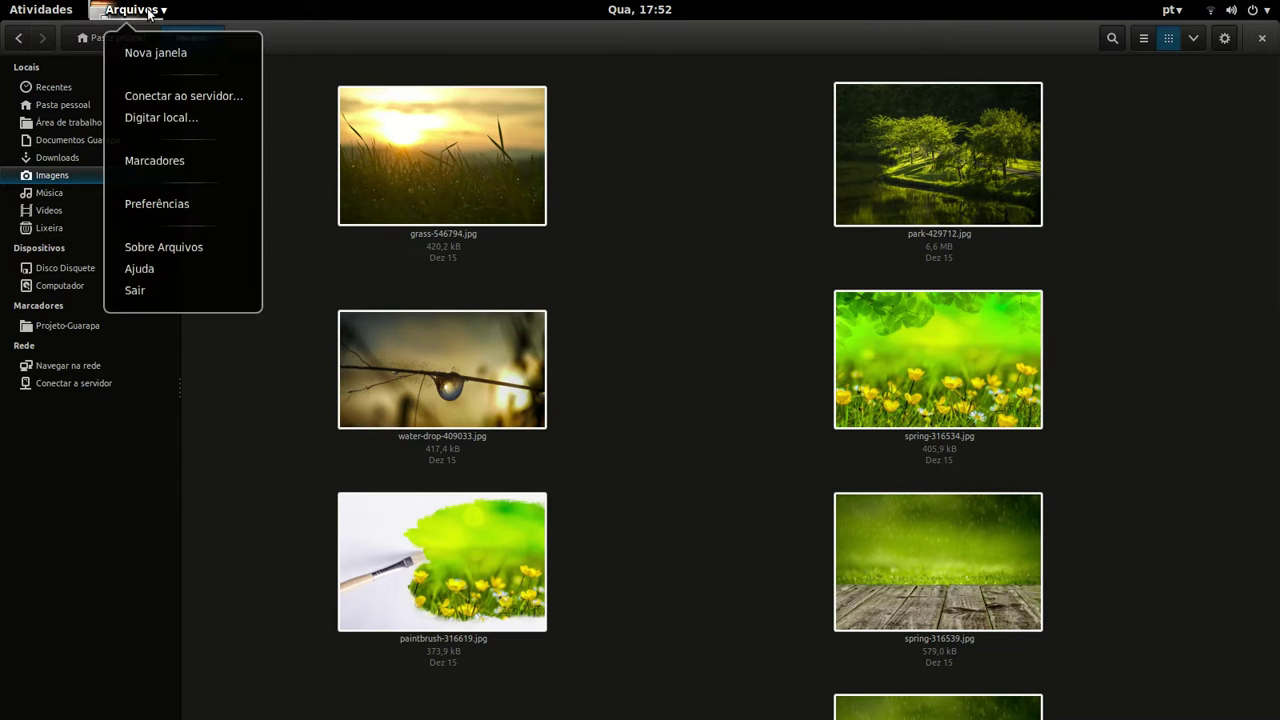
{"action": "left_click", "coordinate": [296, 14]}
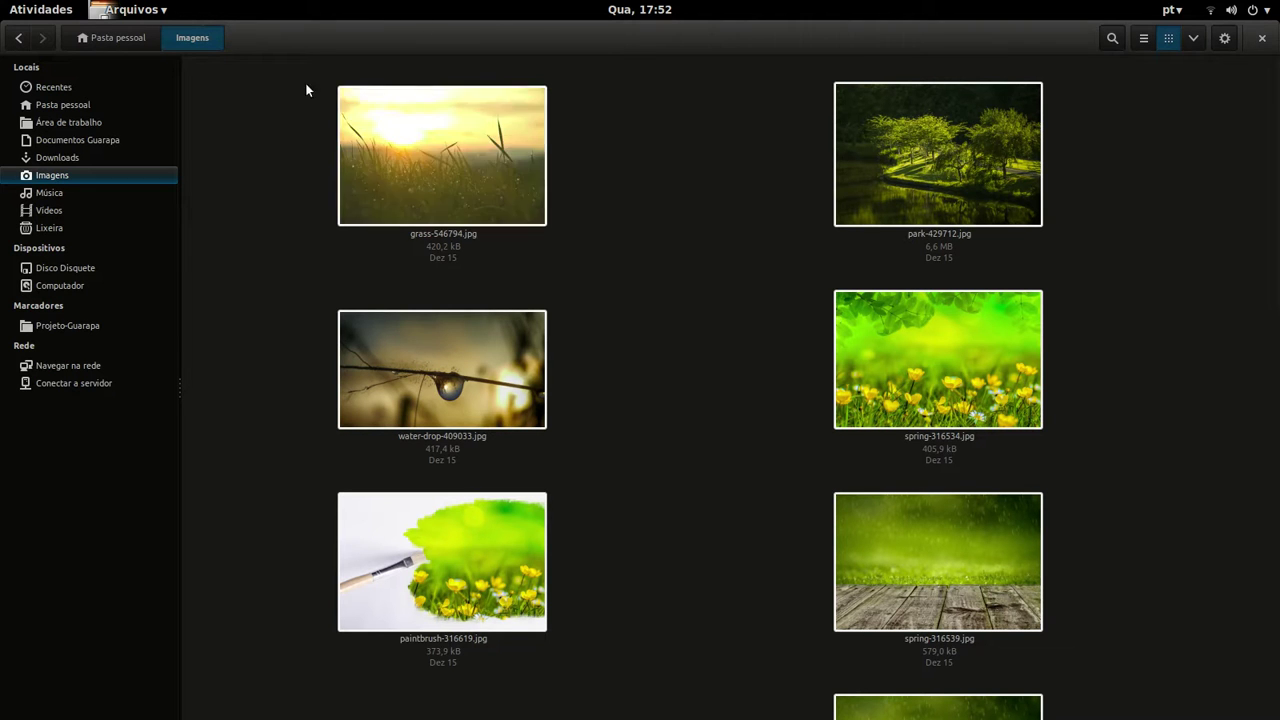
Step: Examine the Arquivos preferences, including Comportamento and Colunas da lista, and close the dialog
{"action": "left_click", "coordinate": [161, 13]}
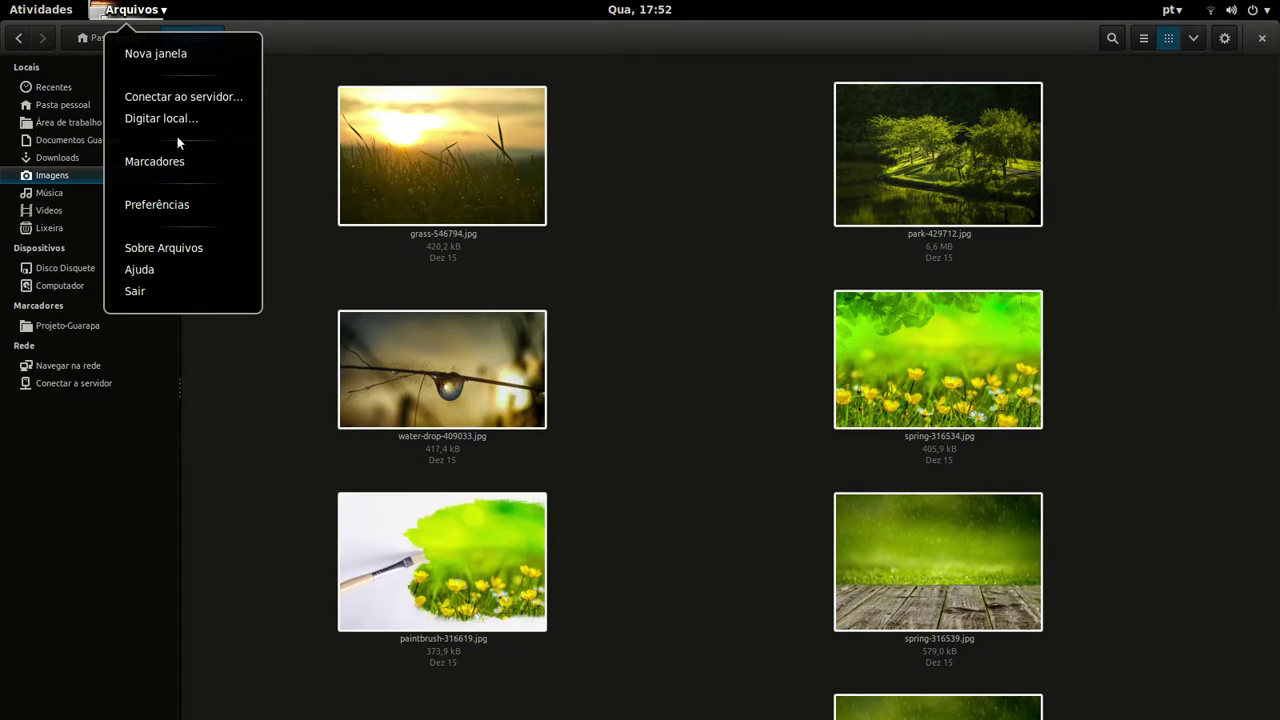
{"action": "left_click", "coordinate": [177, 205]}
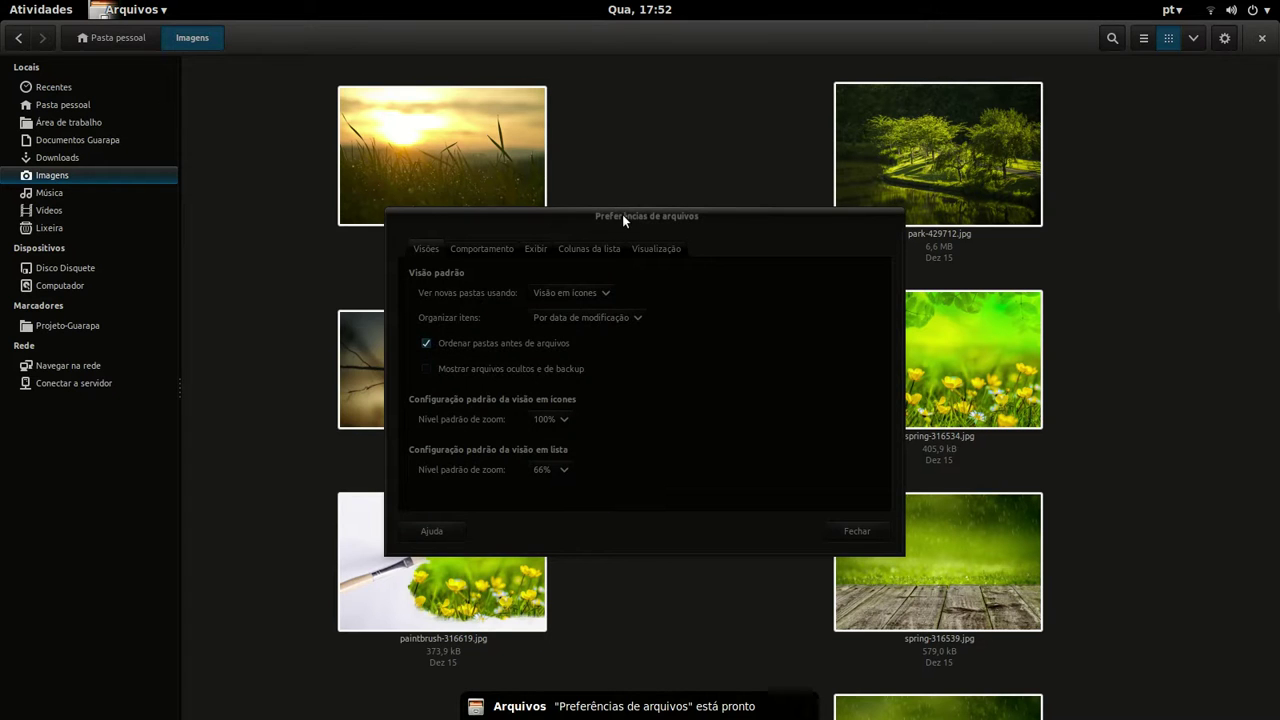
{"action": "left_click", "coordinate": [418, 249]}
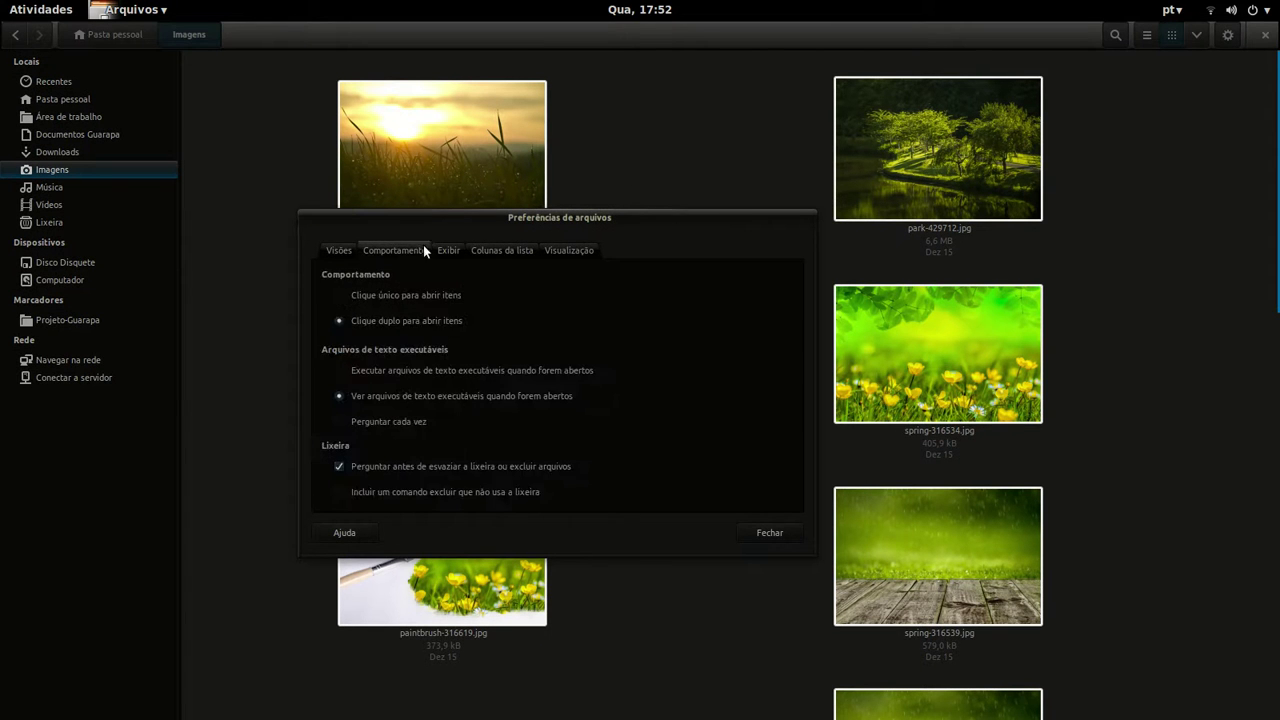
{"action": "left_click", "coordinate": [502, 250]}
{"action": "left_click", "coordinate": [754, 531]}
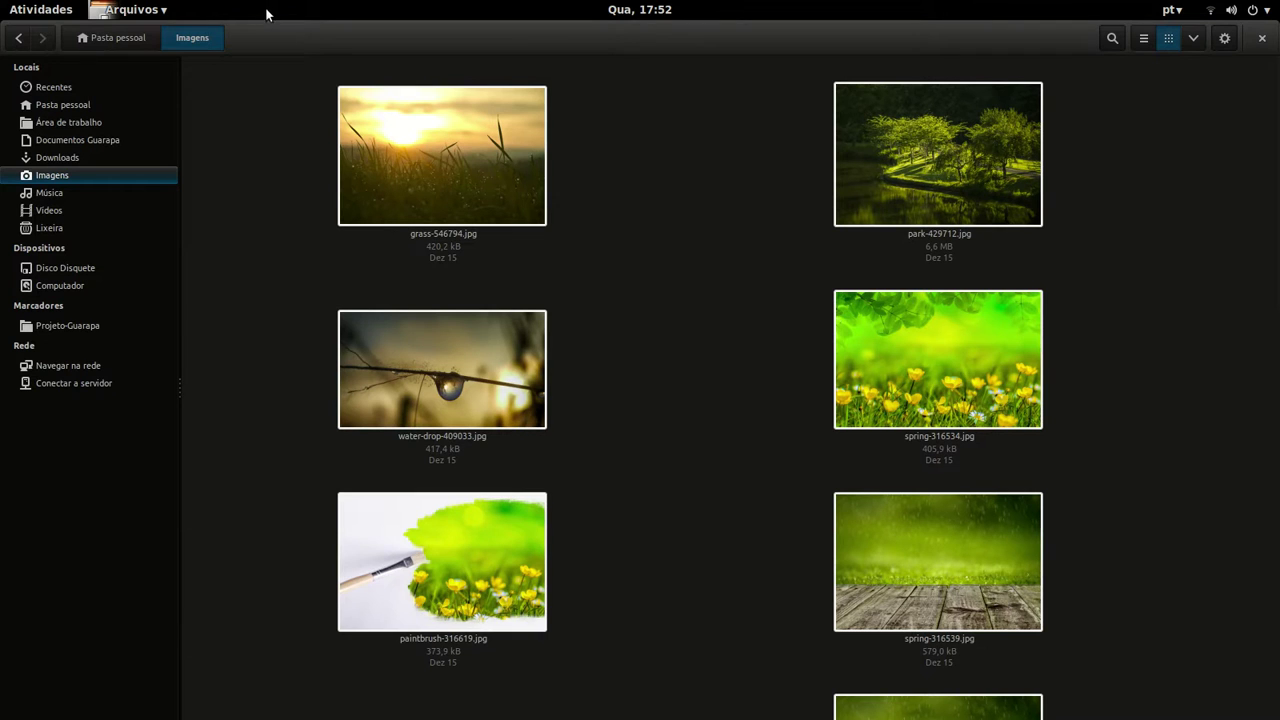
Step: Review the Arquivos application commands again and close the Imagens file window
{"action": "left_click", "coordinate": [152, 11]}
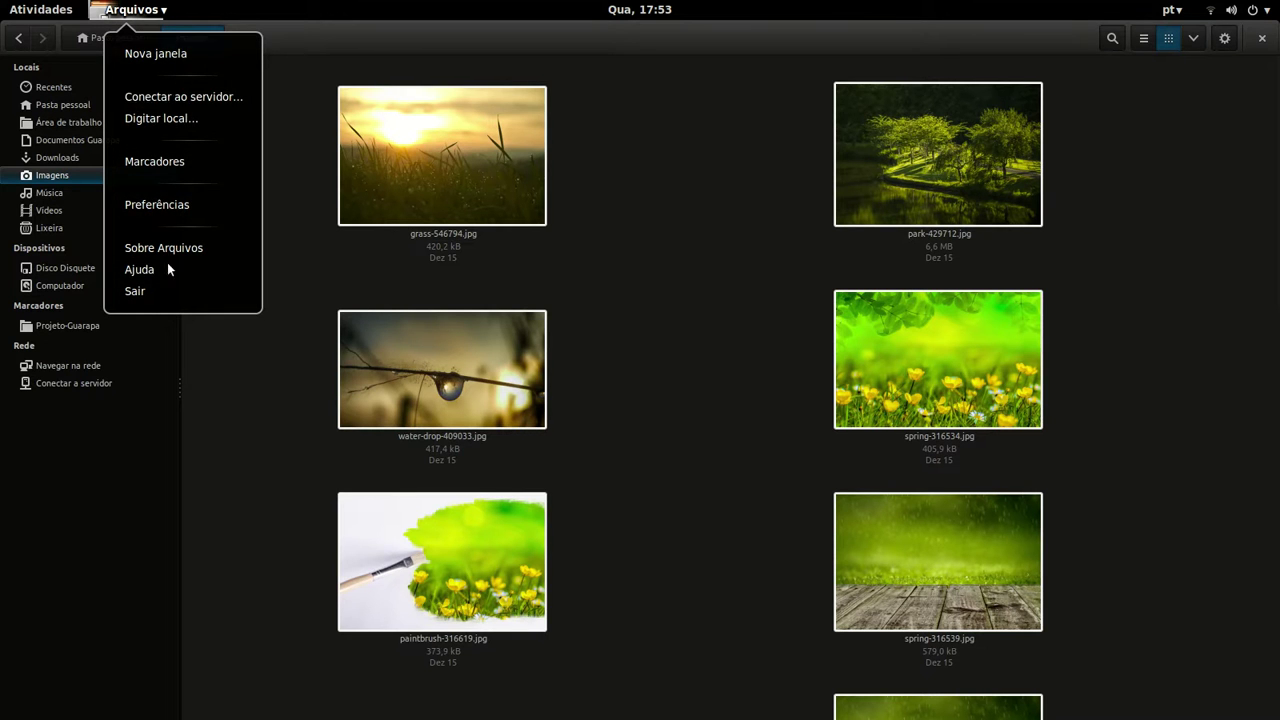
{"action": "left_click", "coordinate": [298, 9]}
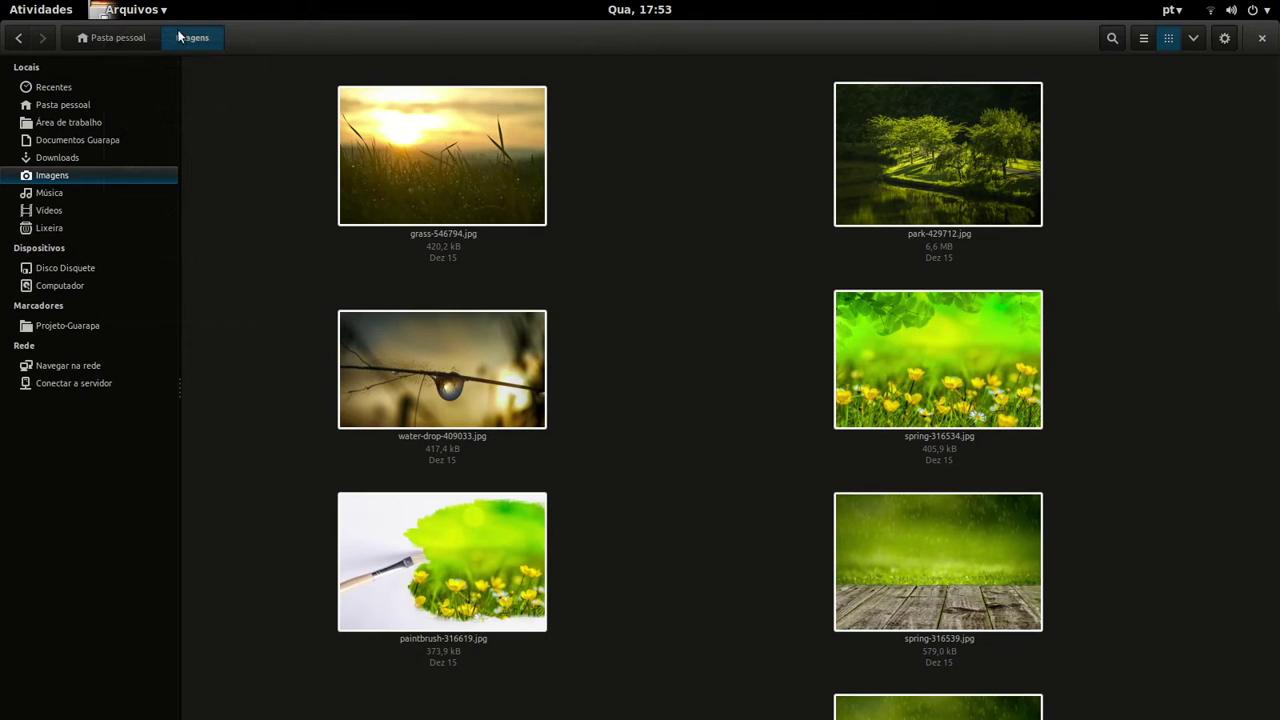
{"action": "left_click", "coordinate": [122, 10]}
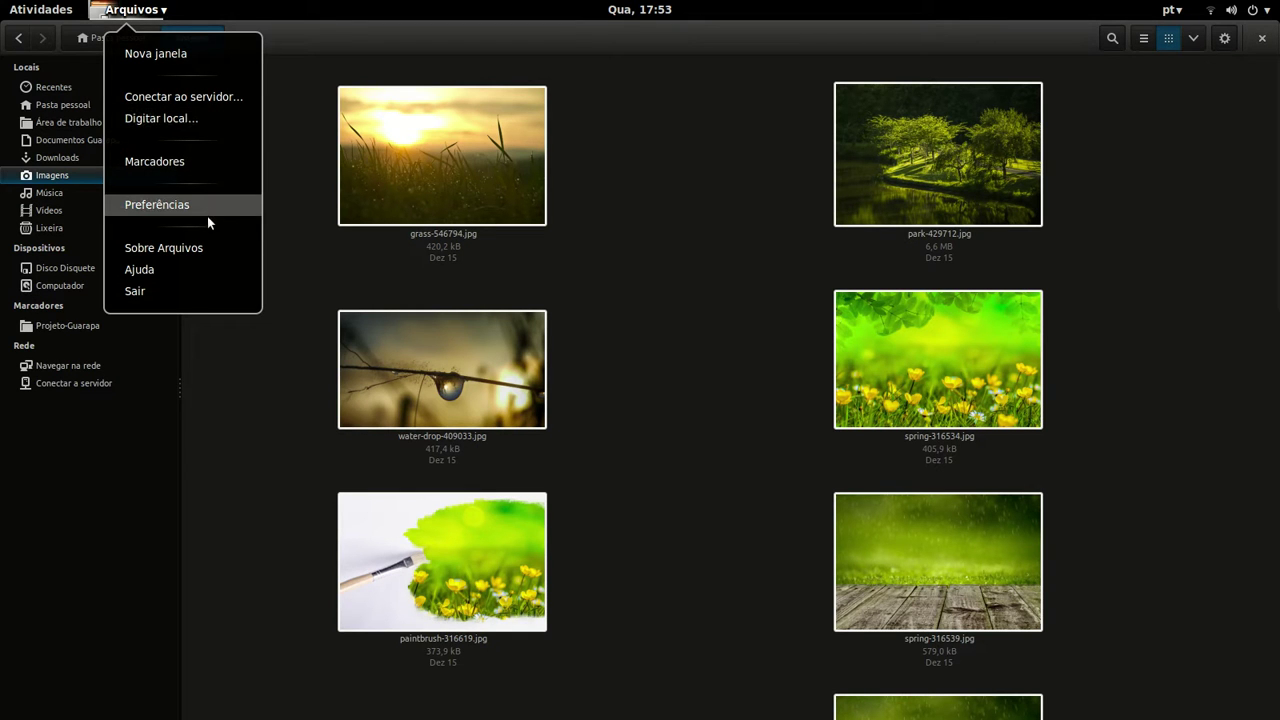
{"action": "left_click", "coordinate": [653, 295]}
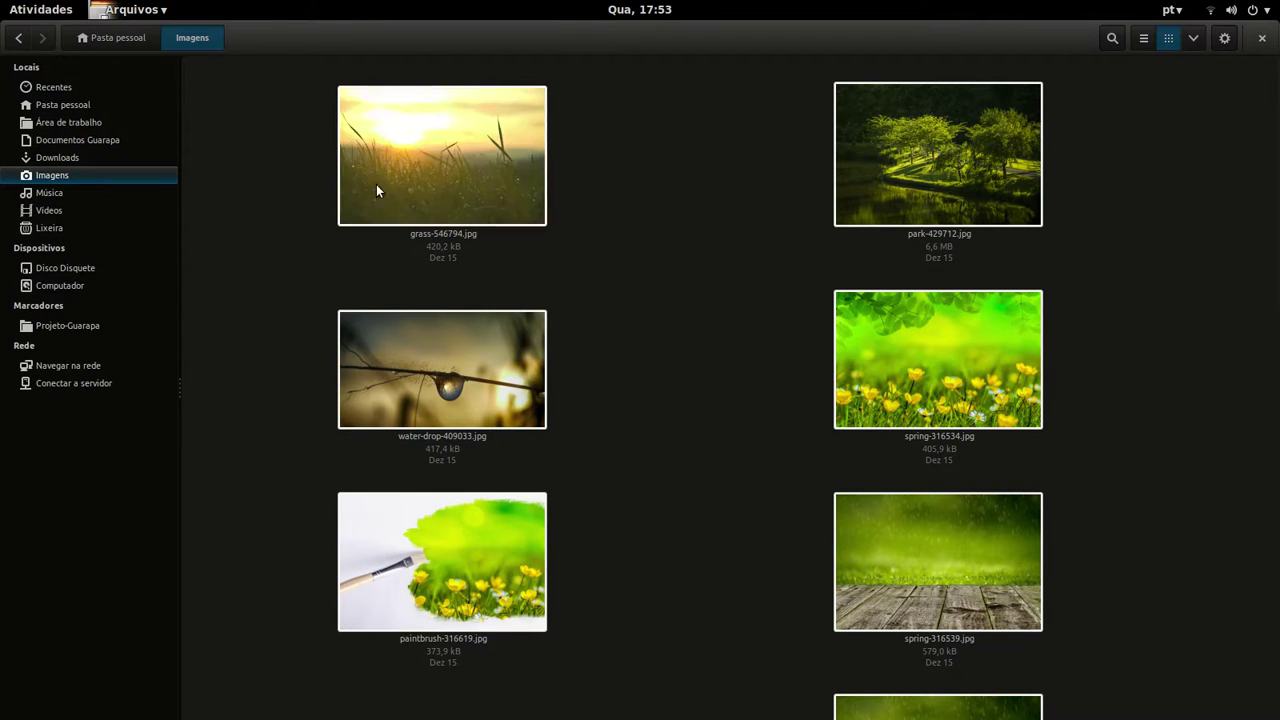
{"action": "left_click", "coordinate": [1262, 38]}
Step: Open the background settings from the desktop and show the image choices for the desktop background
{"action": "right_click", "coordinate": [425, 331]}
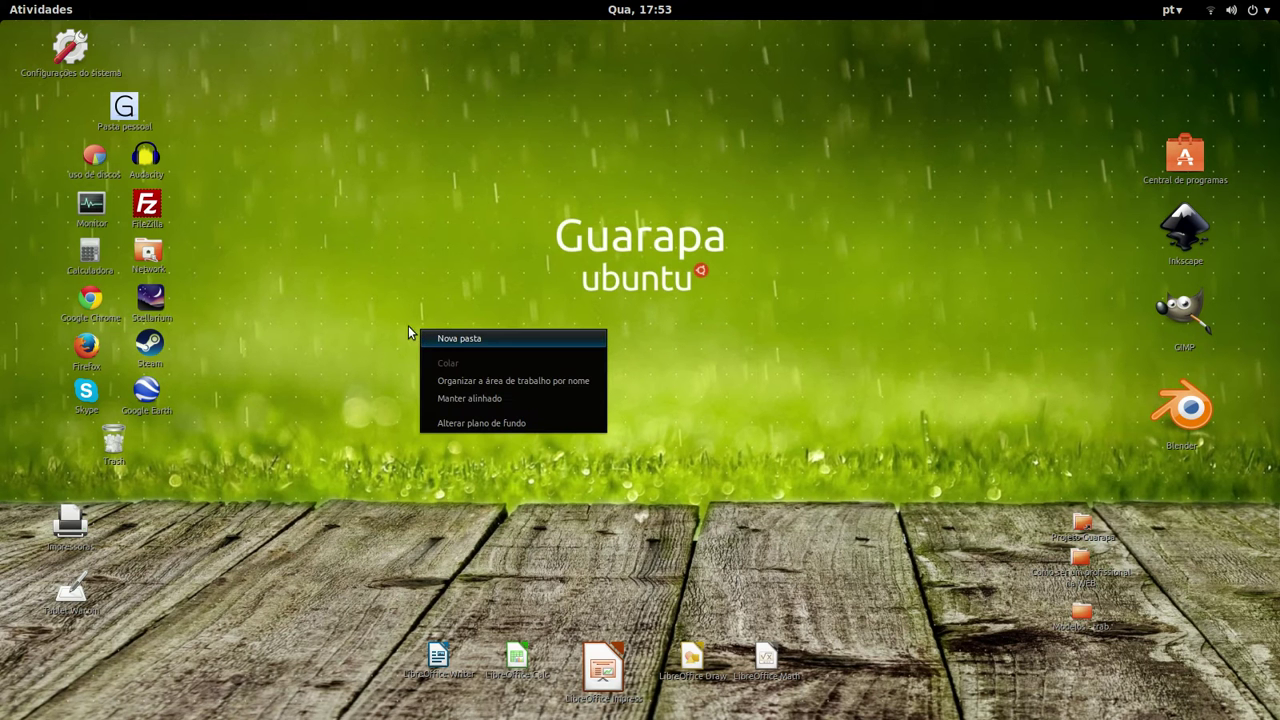
{"action": "left_click", "coordinate": [547, 423]}
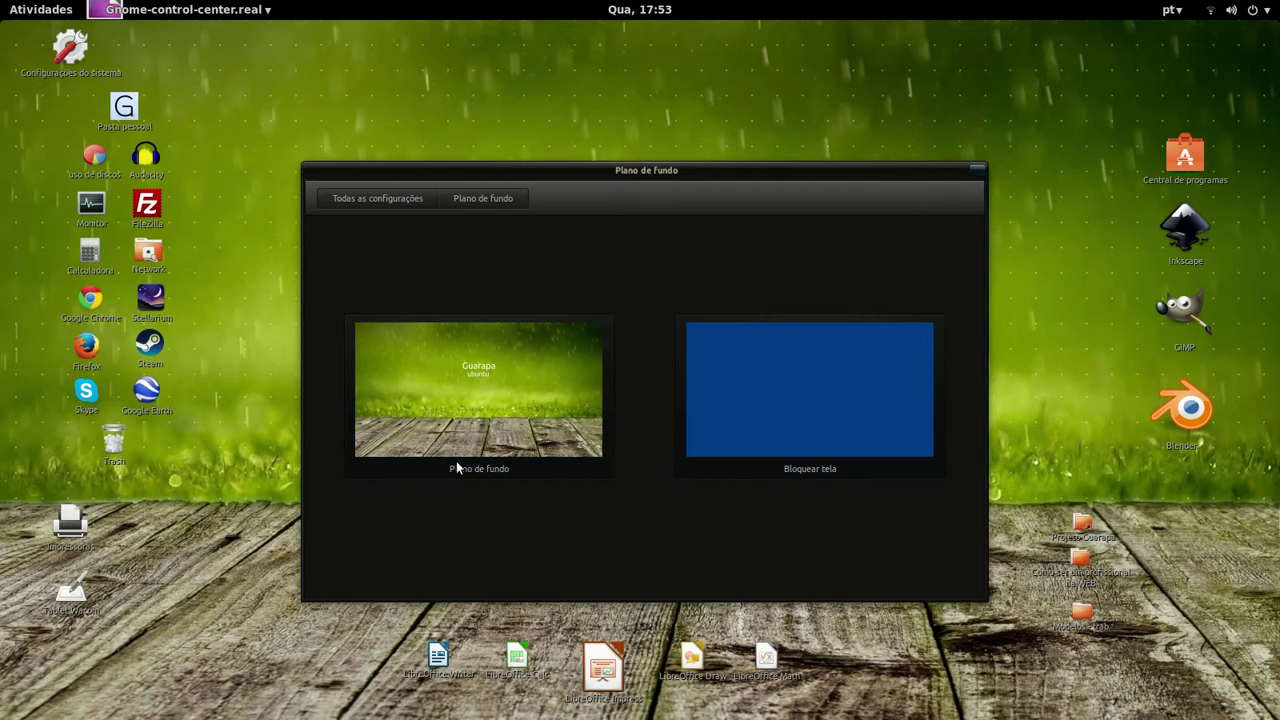
{"action": "left_click", "coordinate": [456, 424]}
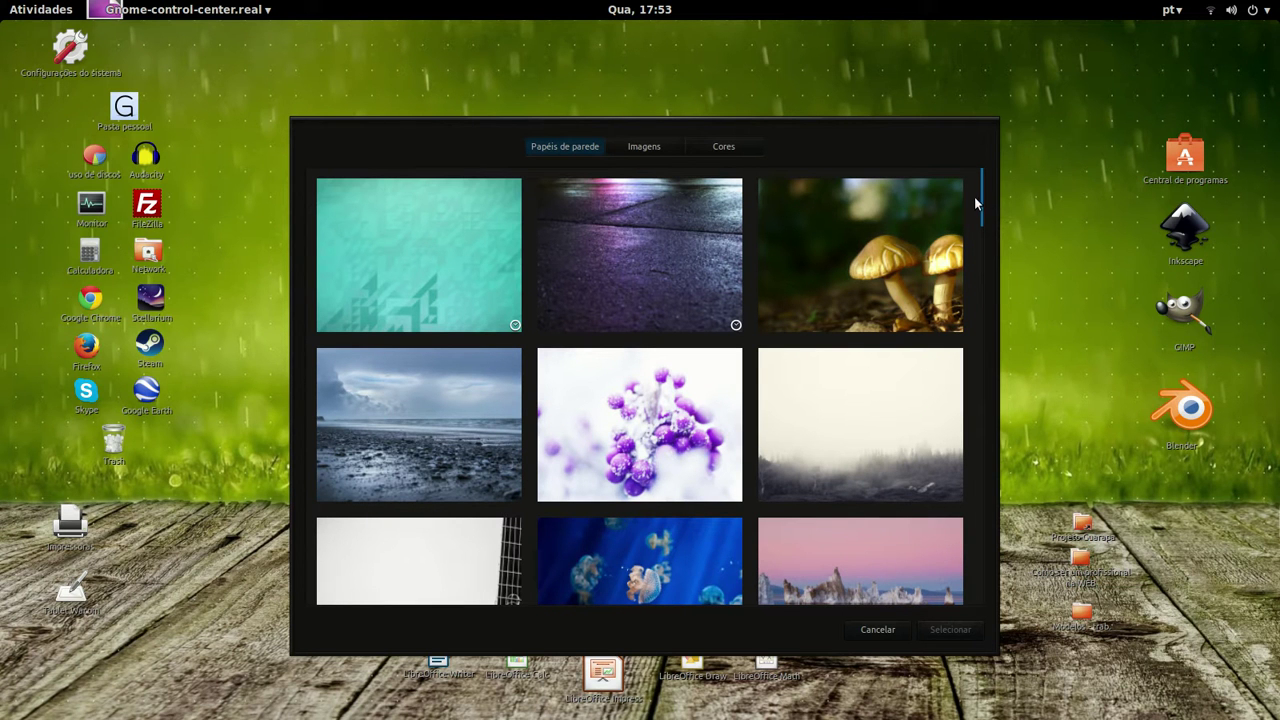
Step: Browse the Papéis de parede, Imagens and Cores collections for the desktop background
{"action": "left_click_drag", "start_coordinate": [985, 204], "coordinate": [806, 200]}
{"action": "left_click", "coordinate": [655, 149]}
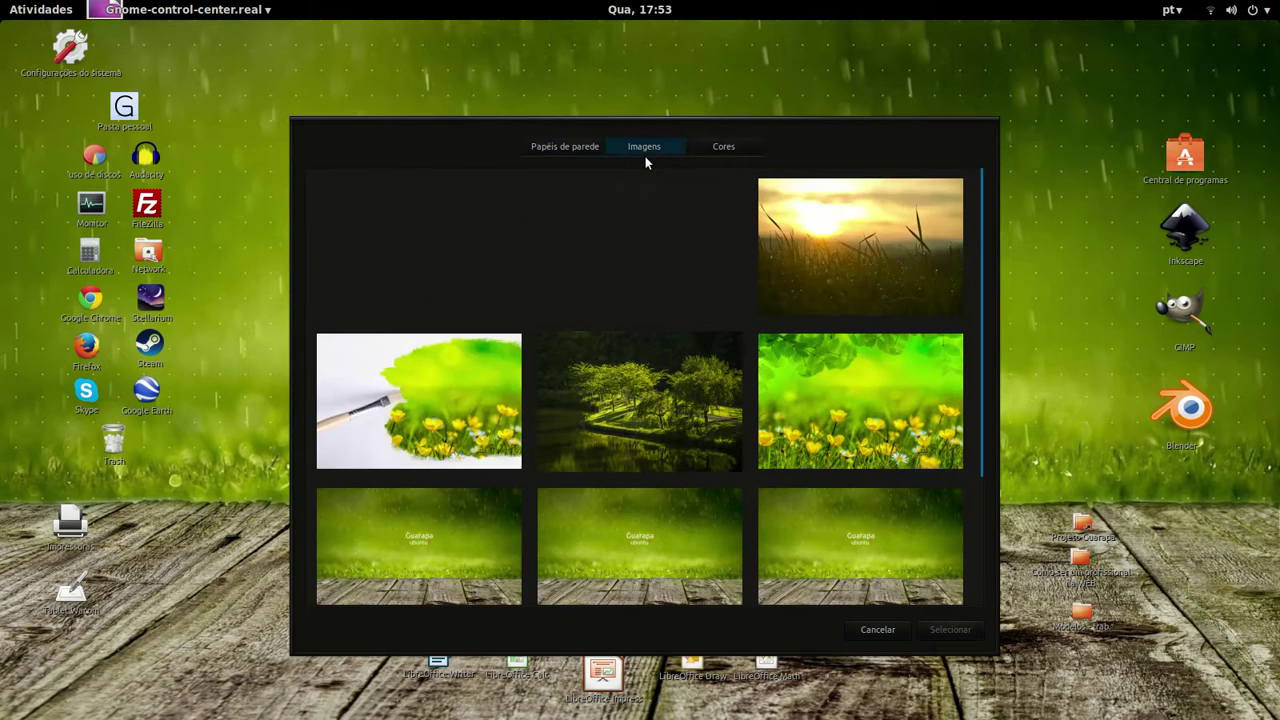
{"action": "left_click", "coordinate": [723, 147]}
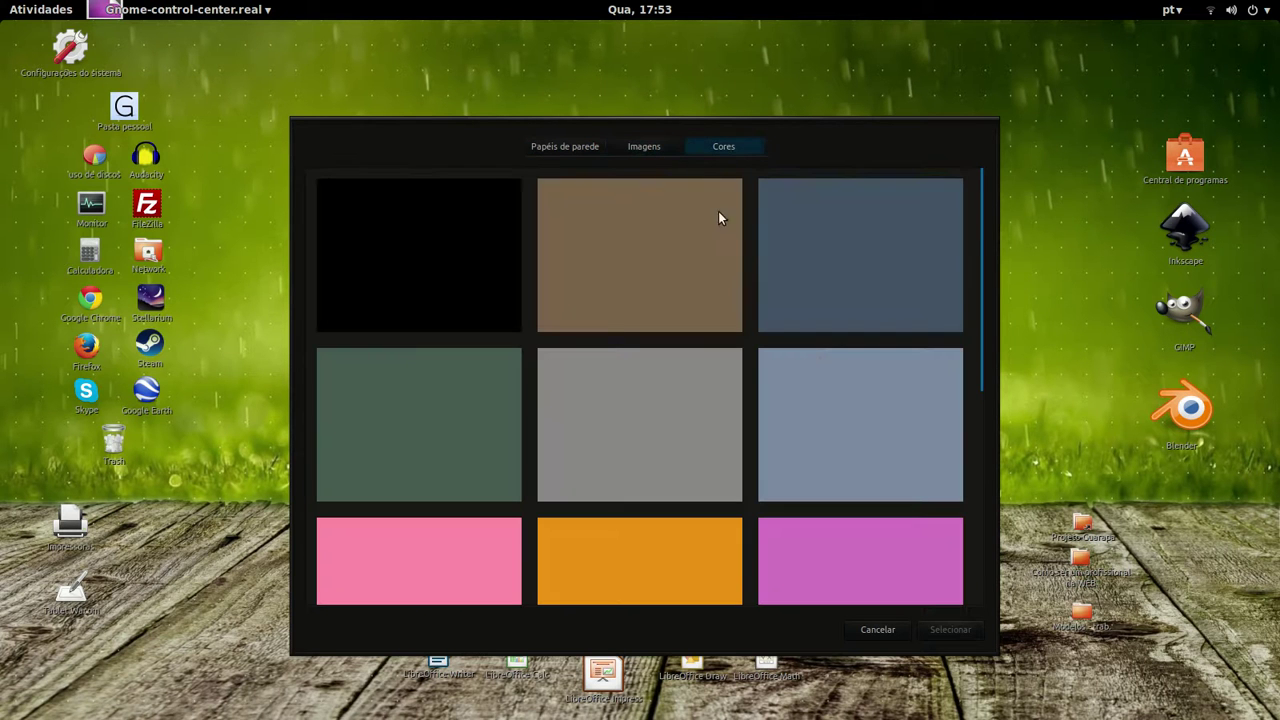
{"action": "left_click", "coordinate": [645, 148]}
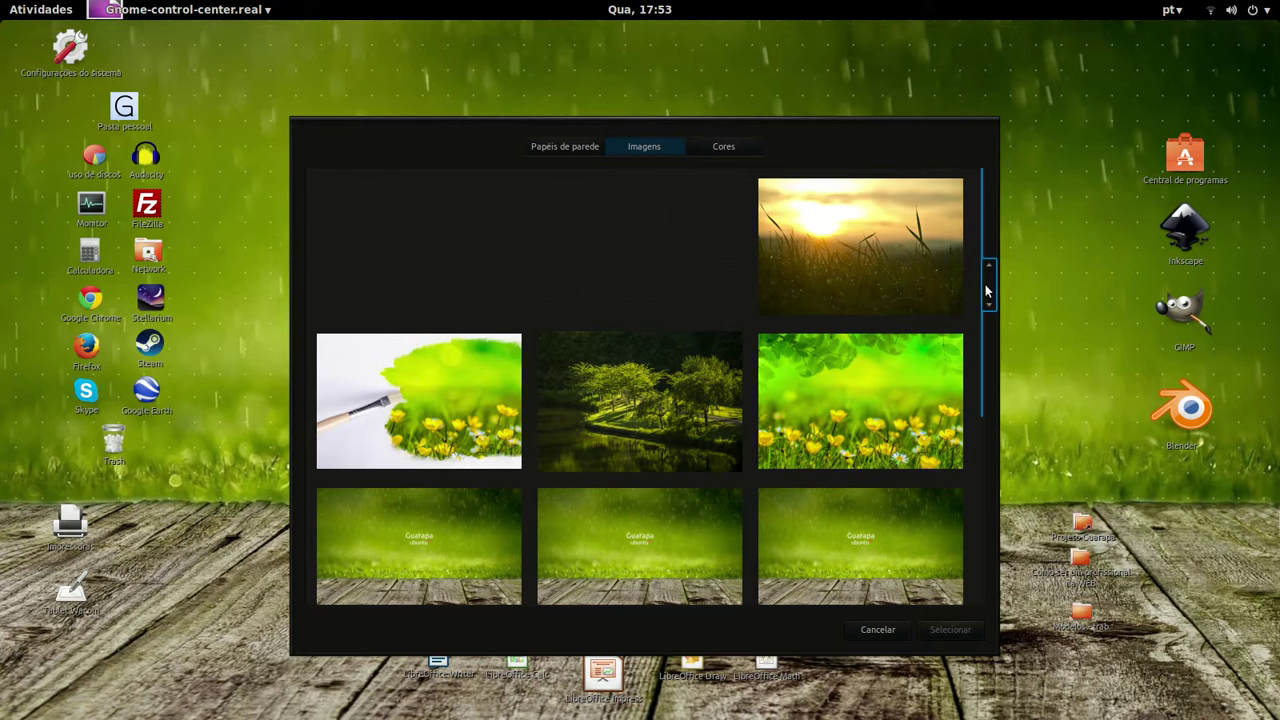
{"action": "left_click_drag", "start_coordinate": [987, 287], "coordinate": [972, 201]}
{"action": "left_click_drag", "start_coordinate": [1009, 350], "coordinate": [1005, 226]}
Step: View the background settings' application commands and quit the settings without choosing a new background
{"action": "left_click", "coordinate": [237, 11]}
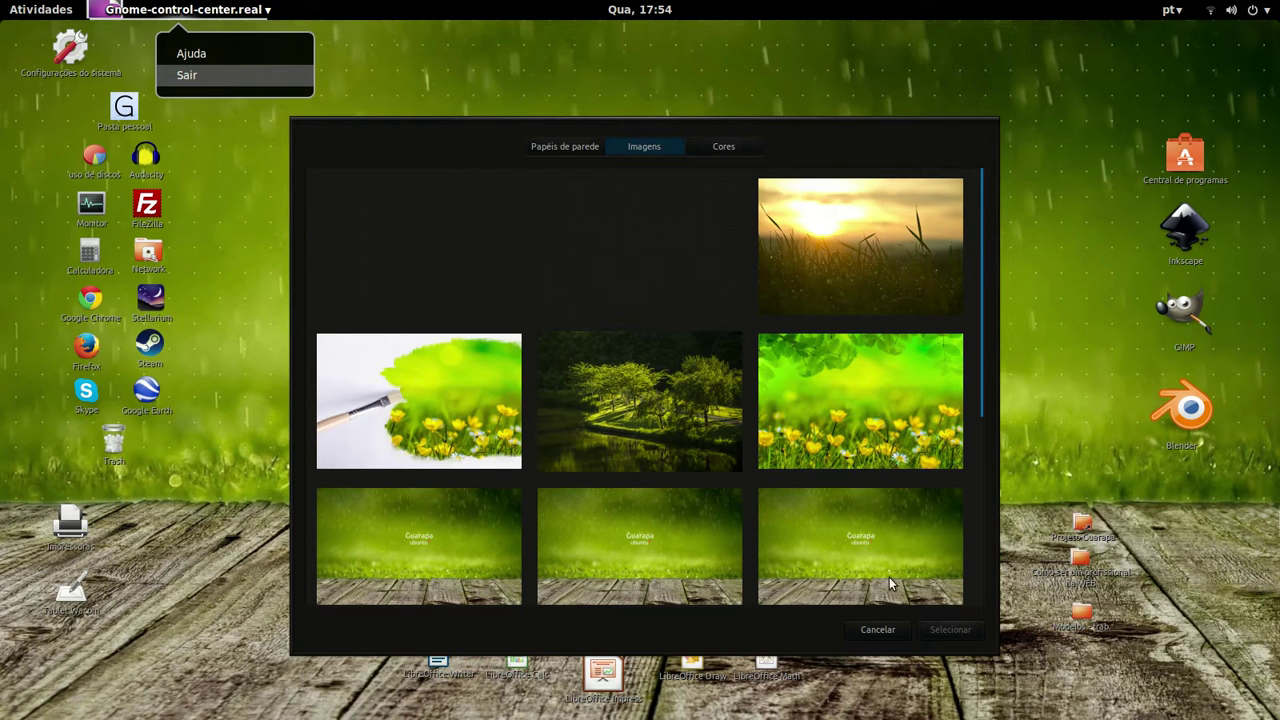
{"action": "left_click", "coordinate": [972, 125]}
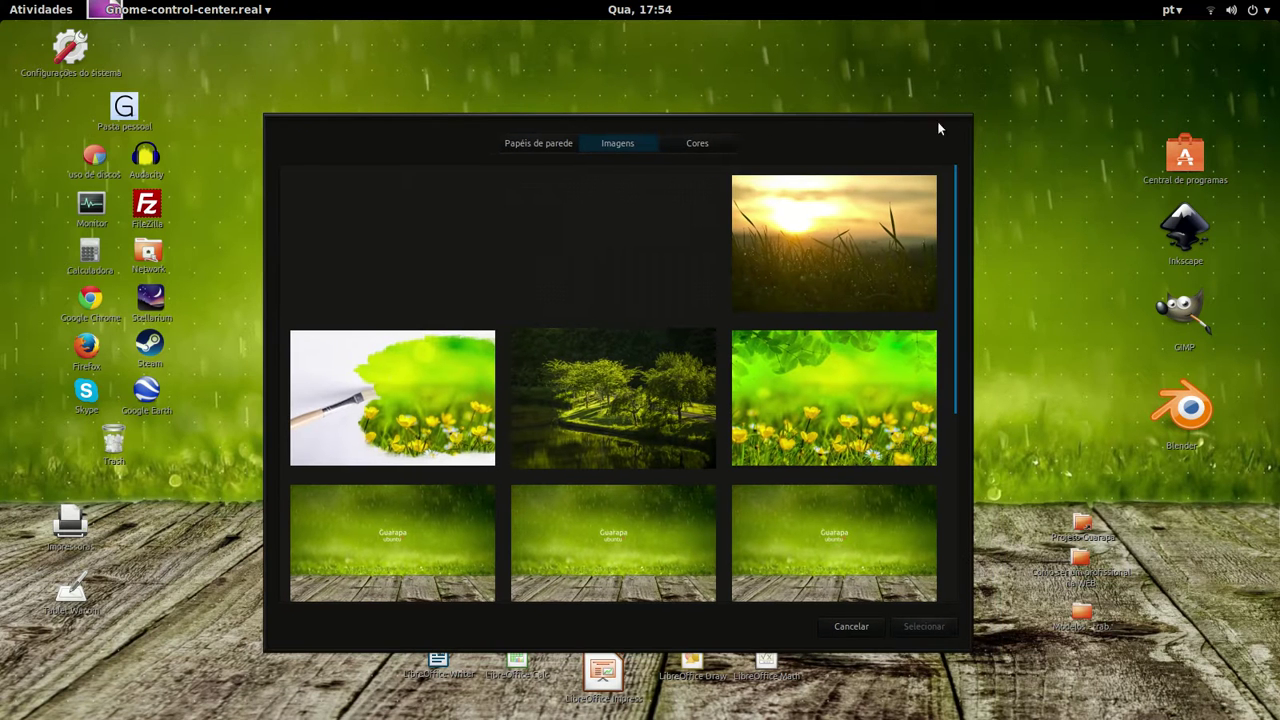
{"action": "left_click", "coordinate": [236, 11]}
{"action": "left_click", "coordinate": [222, 74]}
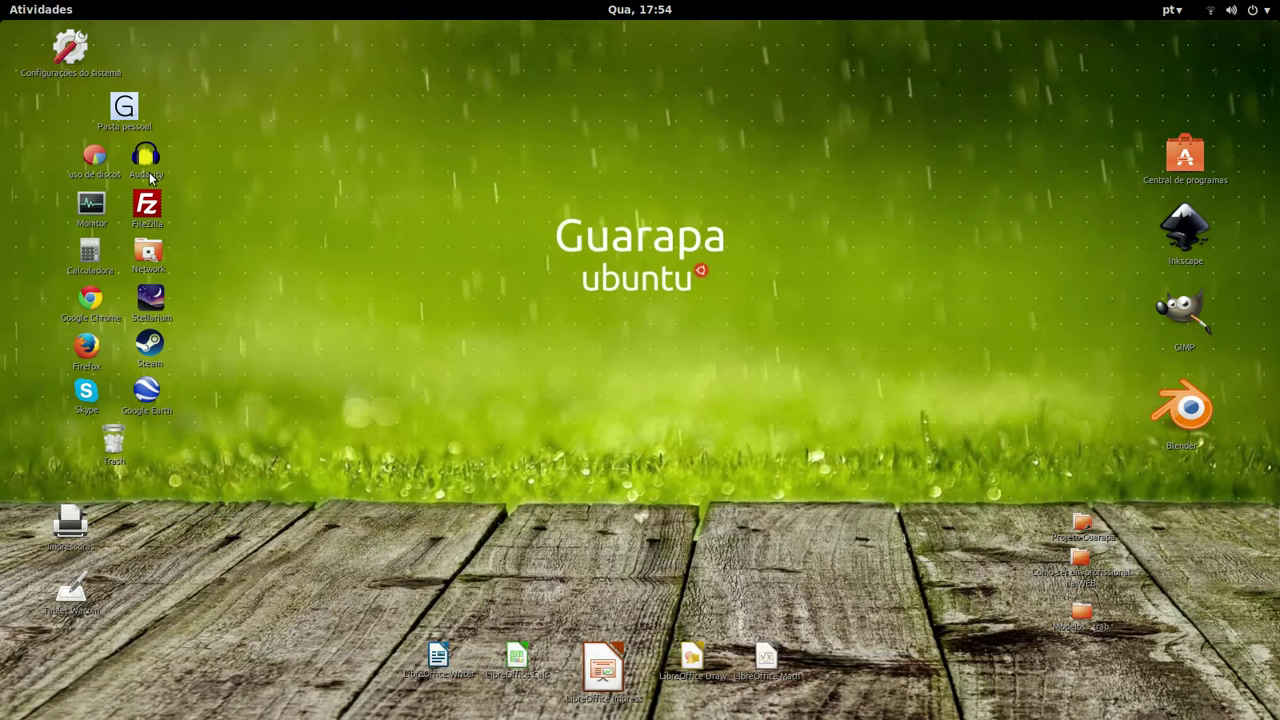
Step: Open the system settings from the desktop and show the Brilho & bloqueio options
{"action": "left_click", "coordinate": [78, 55]}
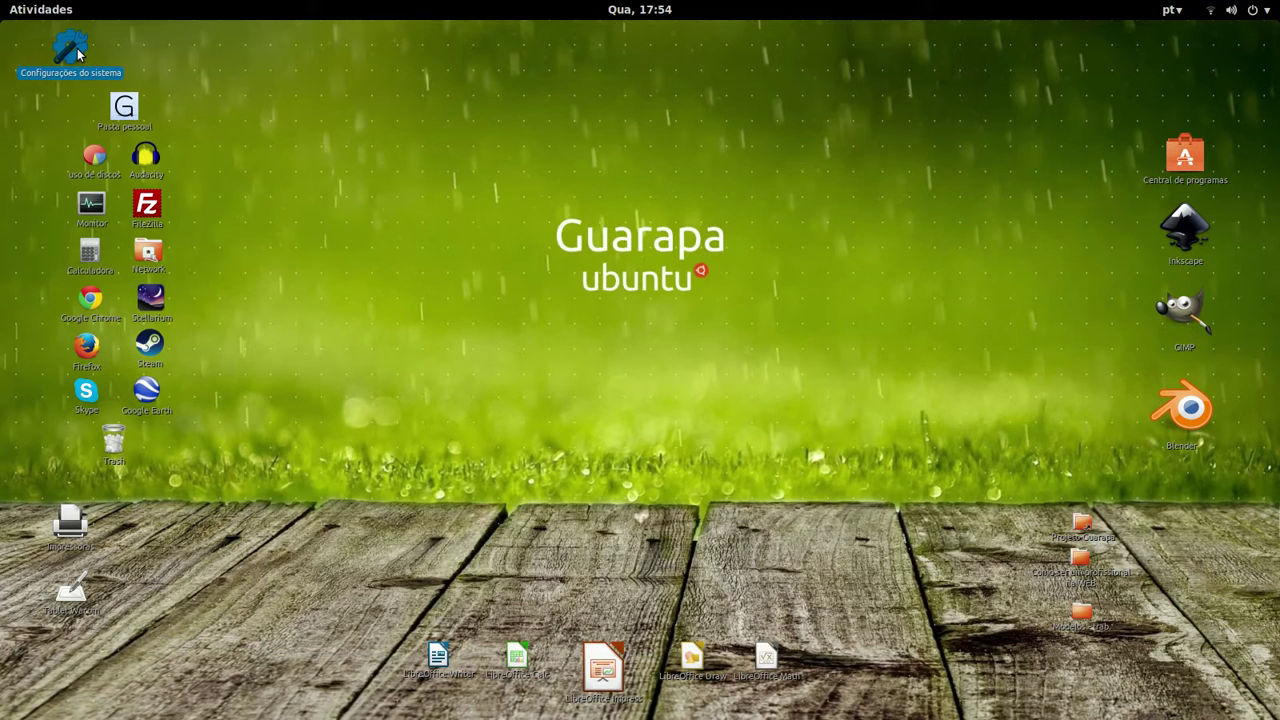
{"action": "double_click", "coordinate": [78, 55]}
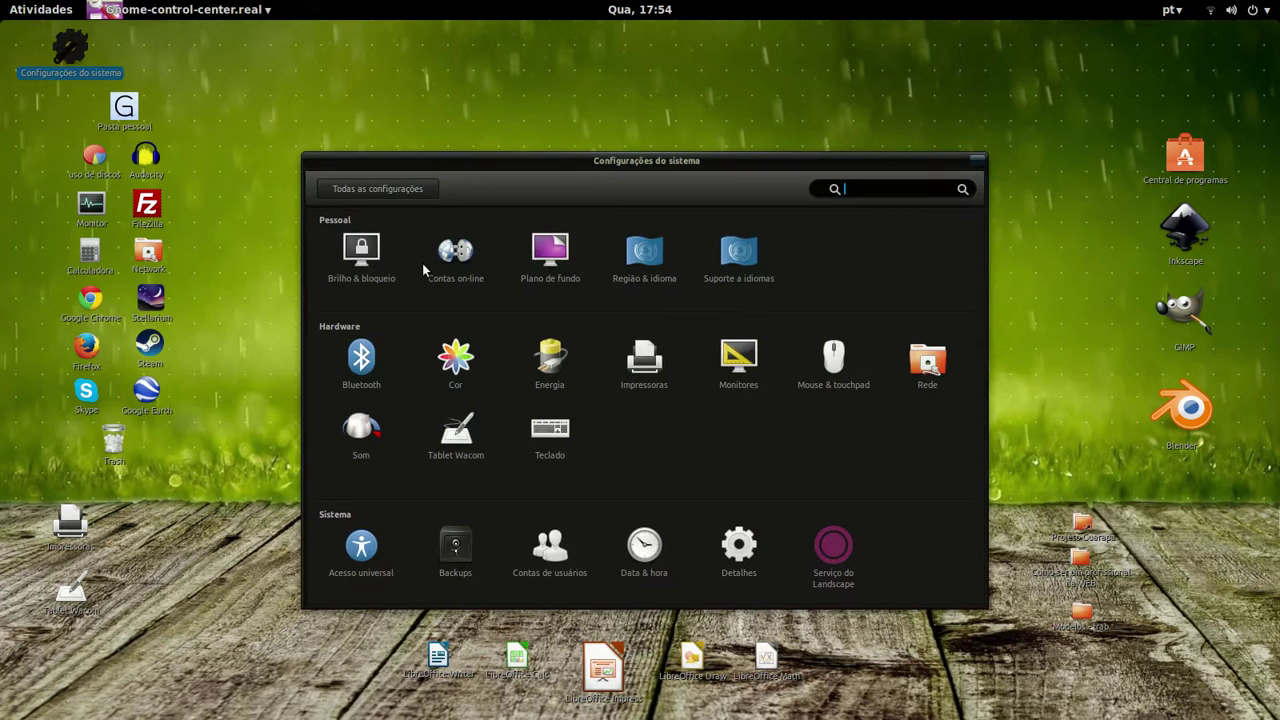
{"action": "left_click", "coordinate": [362, 262]}
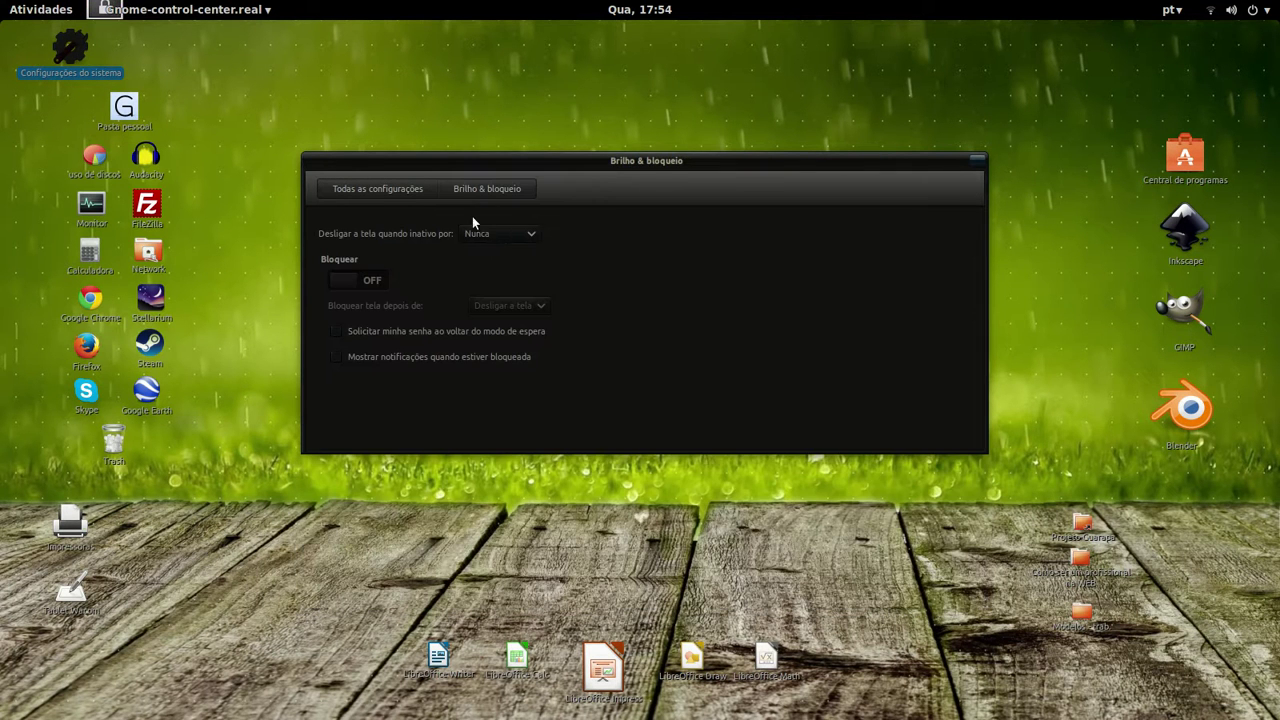
Step: View the Contas on-line, Plano de fundo and Região & idioma settings one after another and return to all settings
{"action": "left_click", "coordinate": [388, 190]}
{"action": "left_click", "coordinate": [496, 253]}
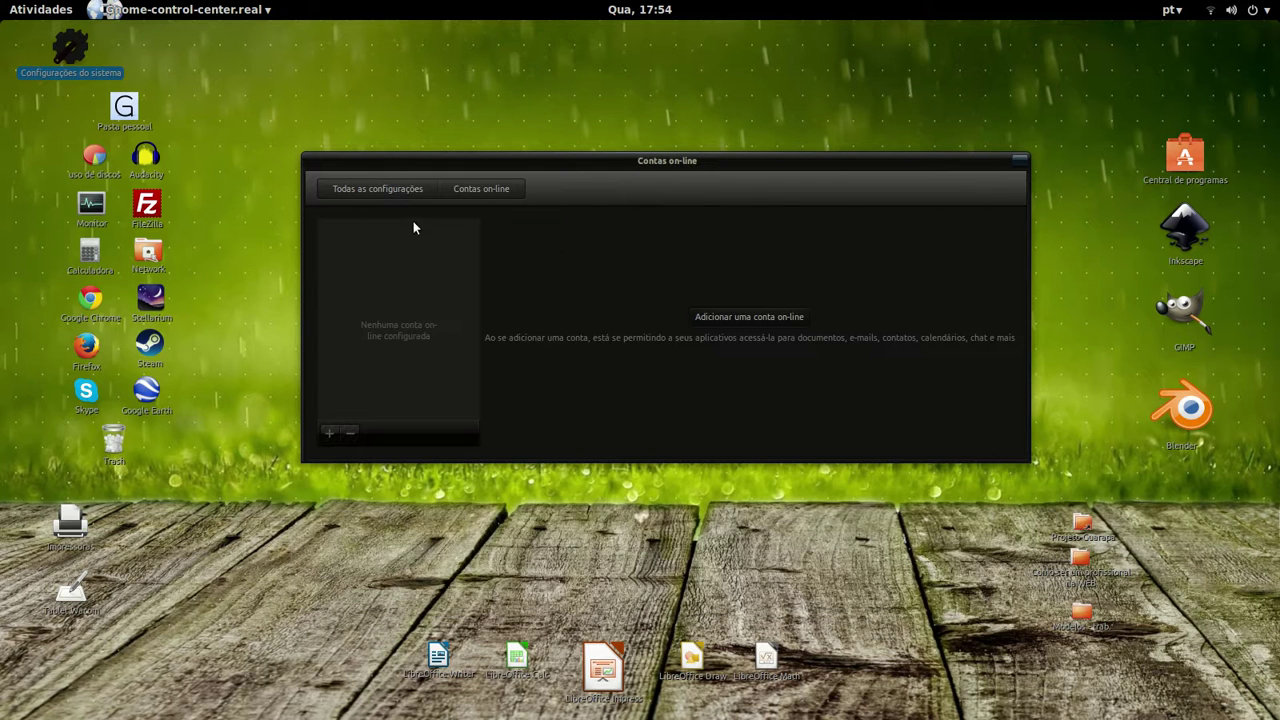
{"action": "left_click", "coordinate": [388, 192]}
{"action": "left_click", "coordinate": [560, 252]}
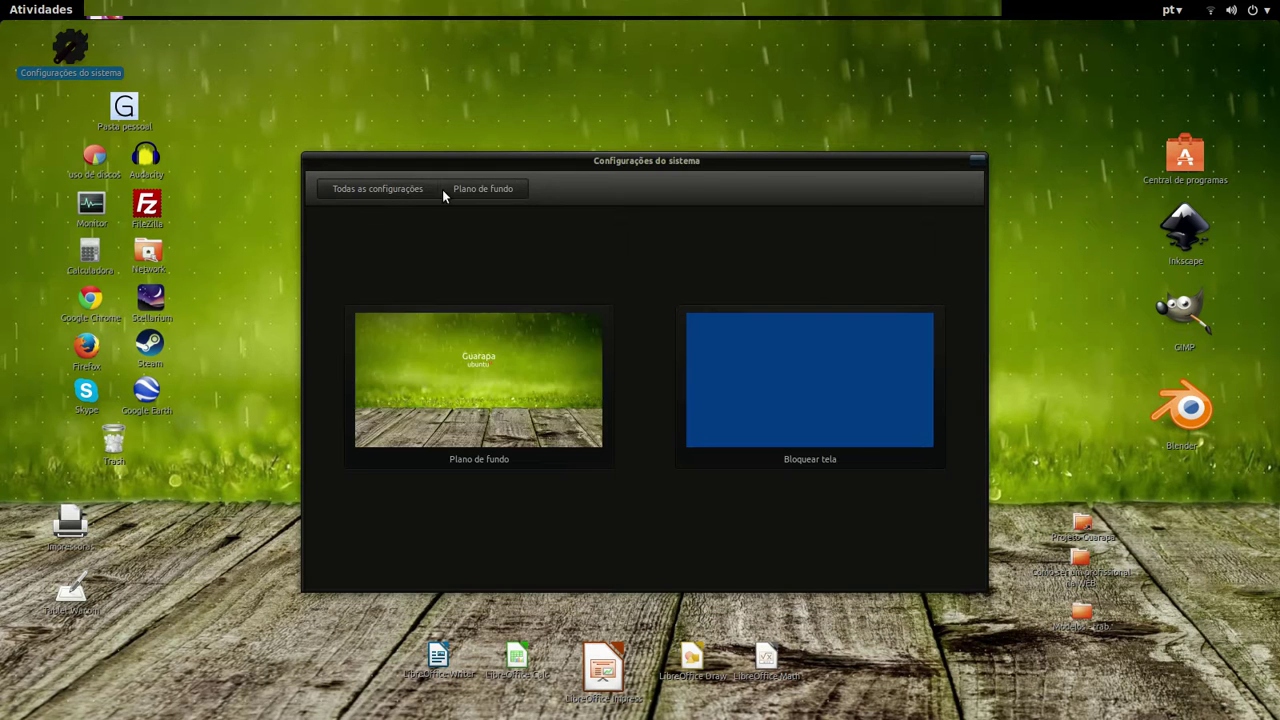
{"action": "left_click", "coordinate": [384, 189]}
{"action": "left_click", "coordinate": [636, 250]}
{"action": "left_click", "coordinate": [364, 190]}
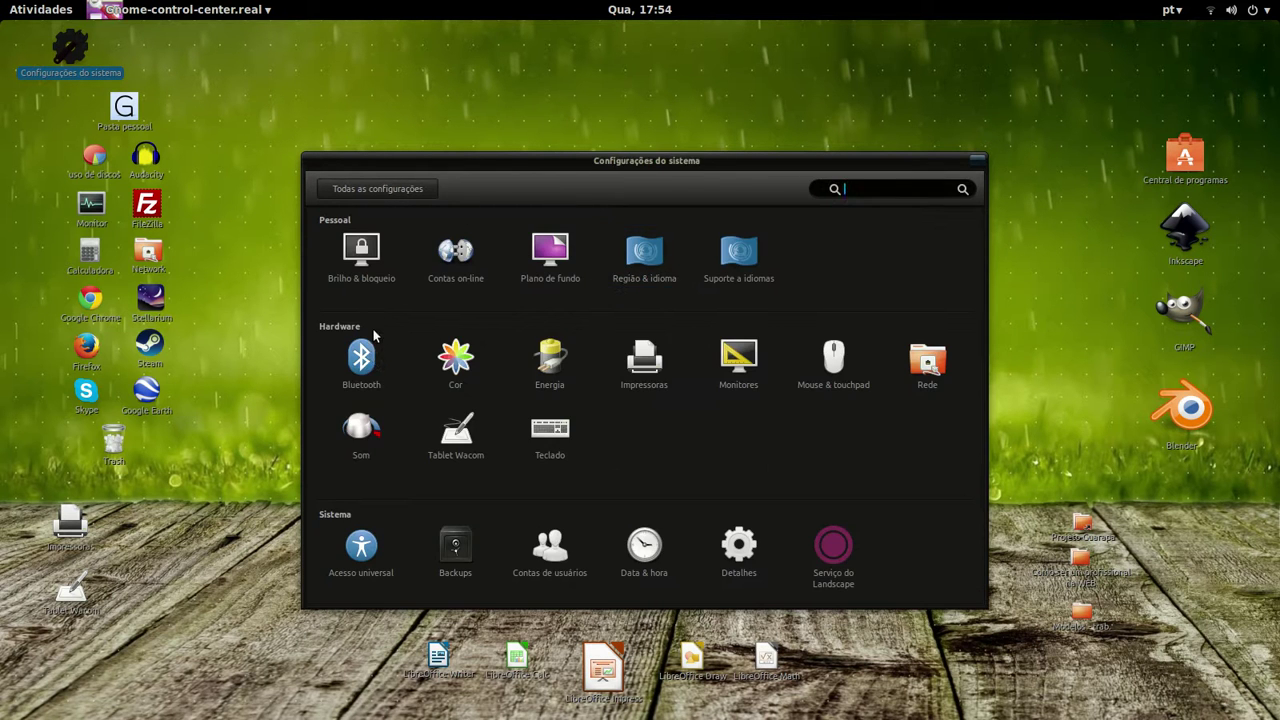
Step: View the Monitores, Mouse & touchpad and Rede hardware settings one after another and return to all settings
{"action": "left_click", "coordinate": [738, 372]}
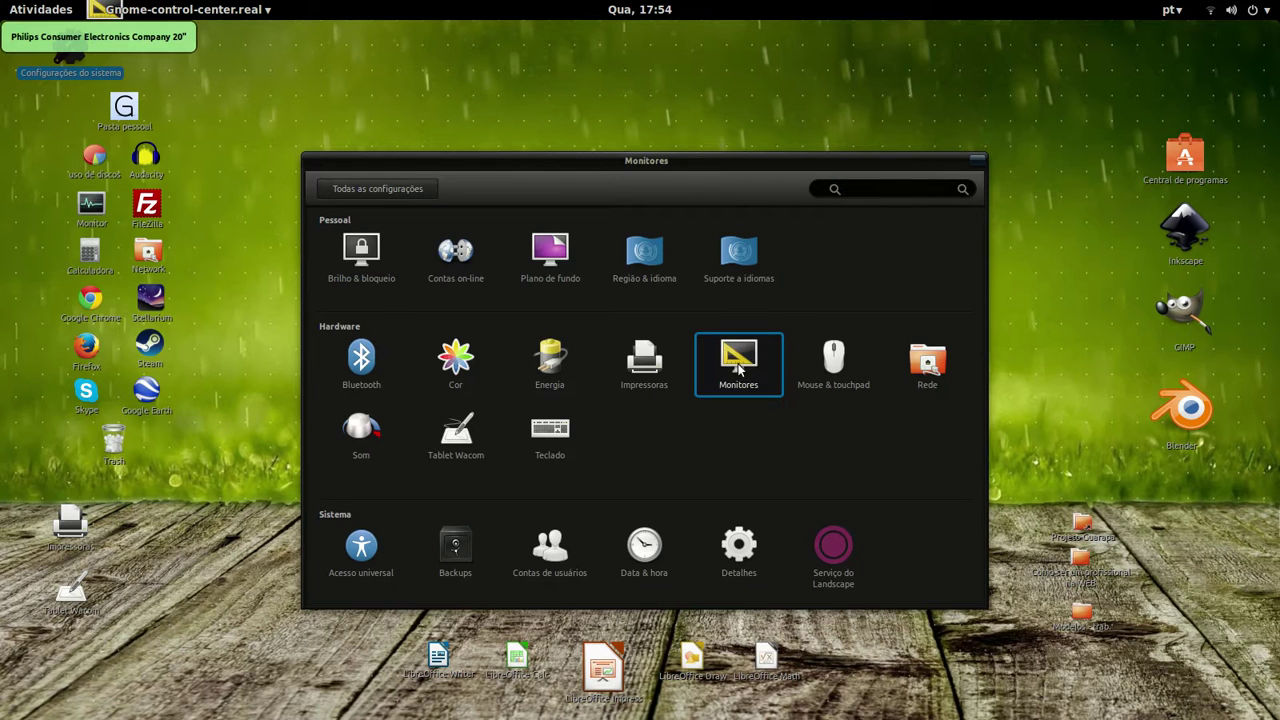
{"action": "left_click", "coordinate": [378, 189]}
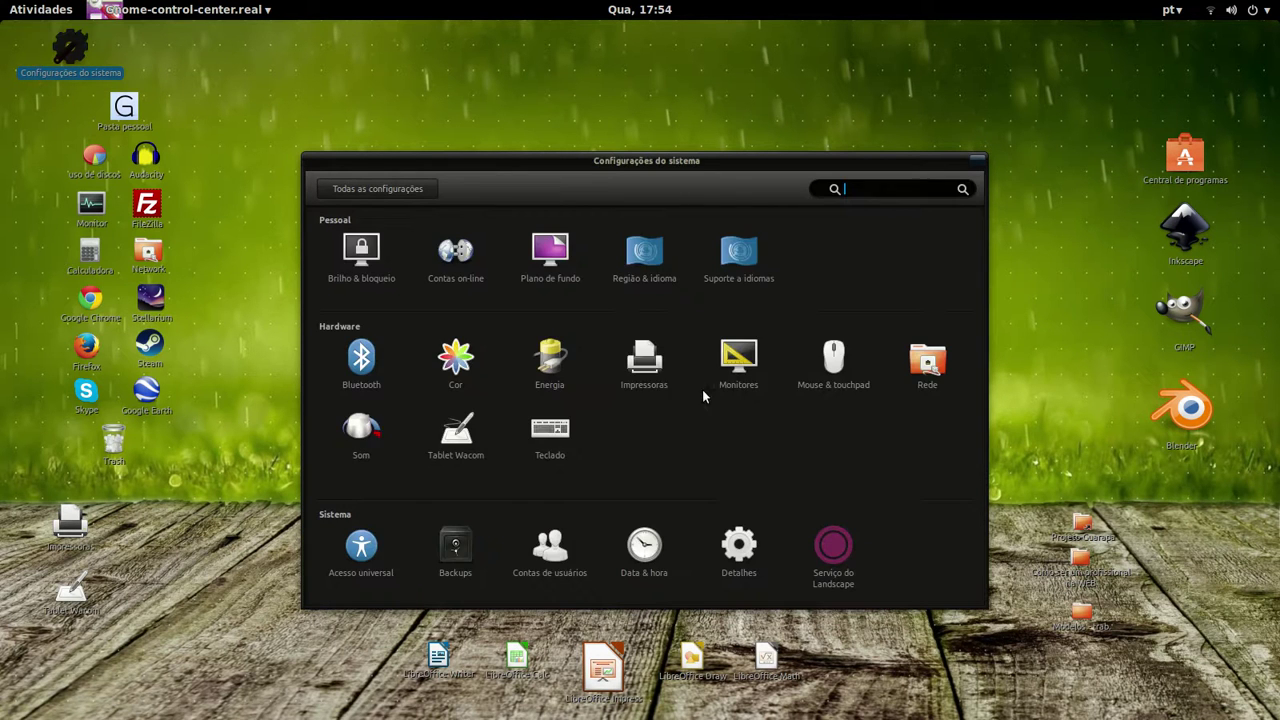
{"action": "left_click", "coordinate": [833, 360]}
{"action": "left_click", "coordinate": [357, 188]}
{"action": "left_click", "coordinate": [928, 360]}
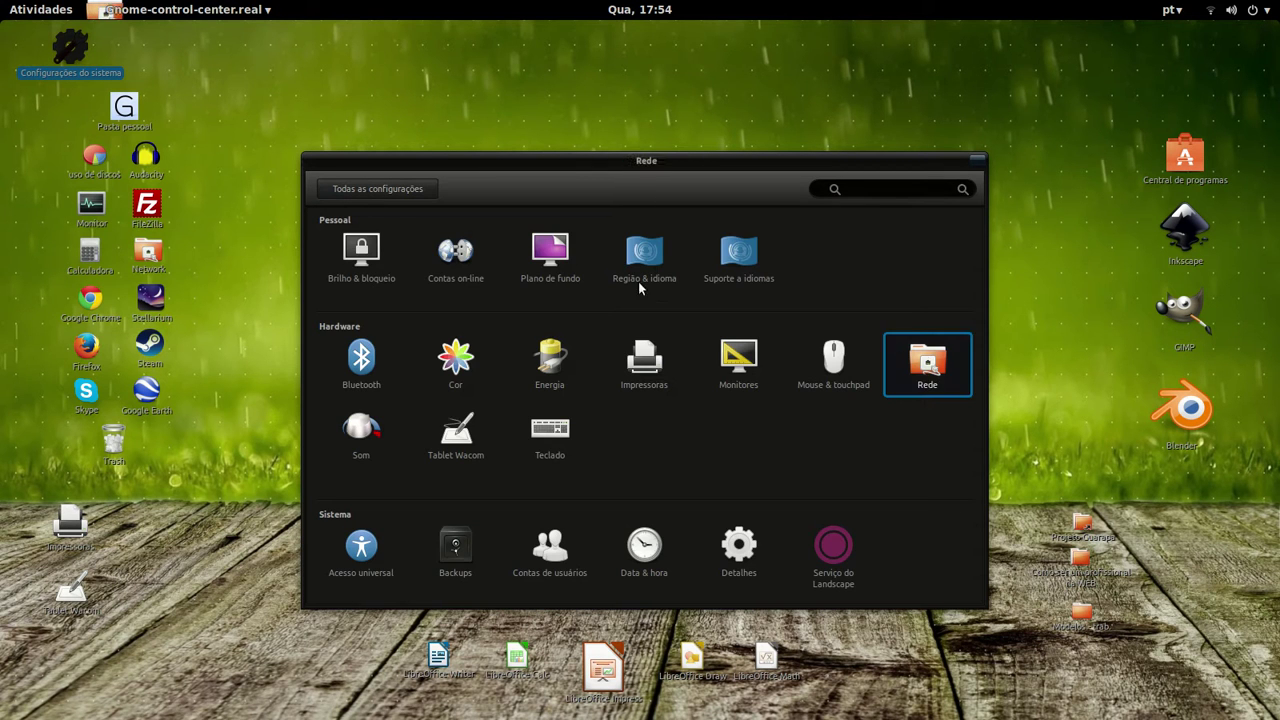
{"action": "left_click", "coordinate": [342, 190]}
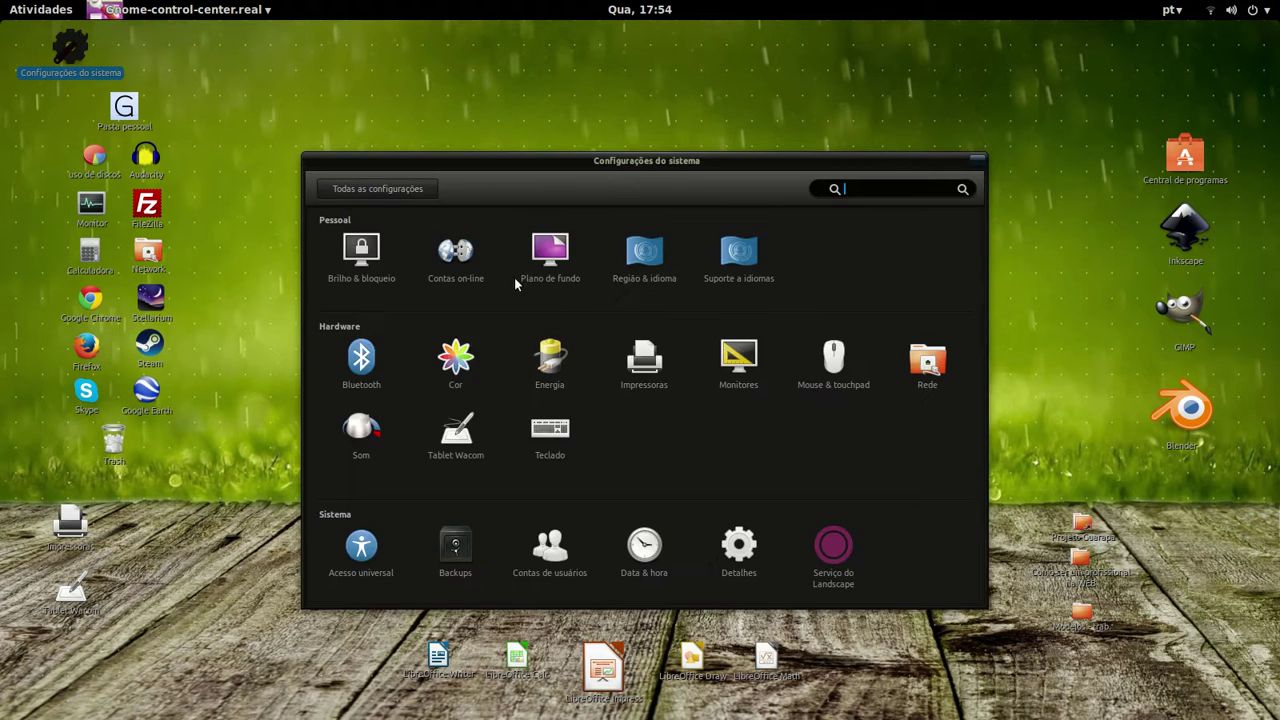
Step: View the Aplicativos padrão, Mídia removível and Gráficos sections of the Detalhes settings and return to all settings
{"action": "left_click", "coordinate": [740, 548]}
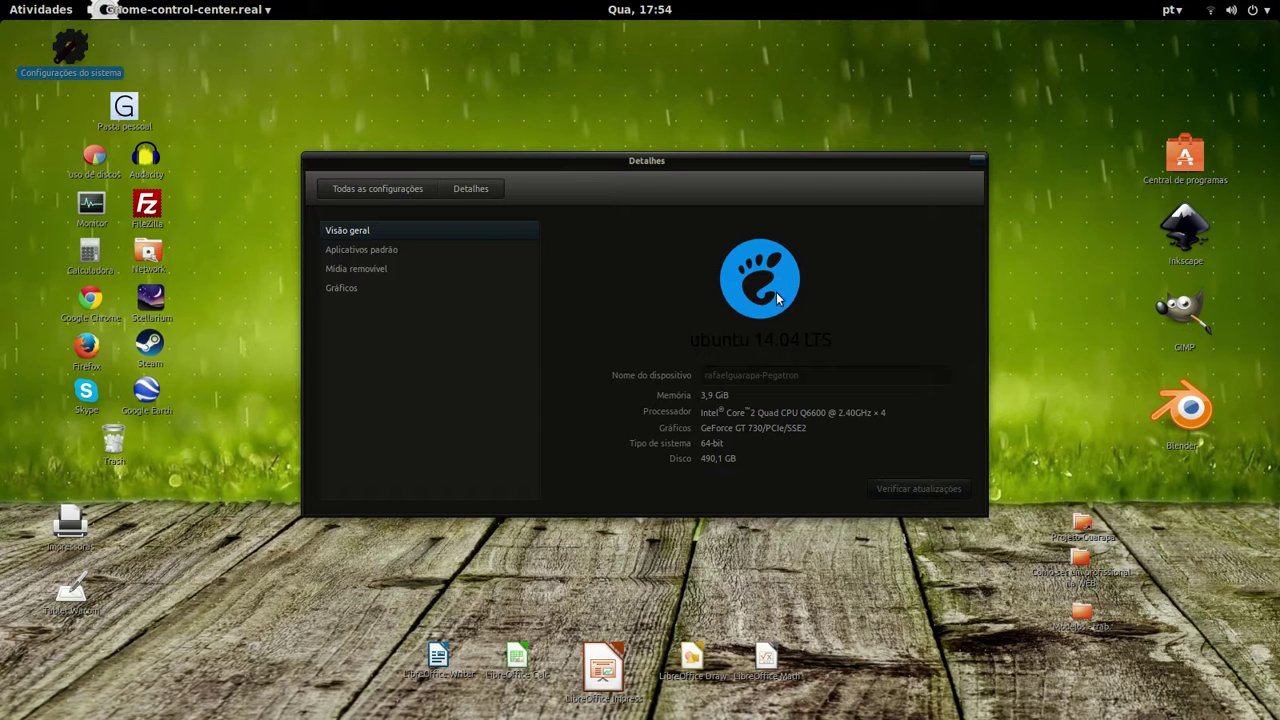
{"action": "left_click", "coordinate": [383, 251]}
{"action": "left_click", "coordinate": [385, 265]}
{"action": "left_click", "coordinate": [375, 284]}
{"action": "left_click", "coordinate": [381, 190]}
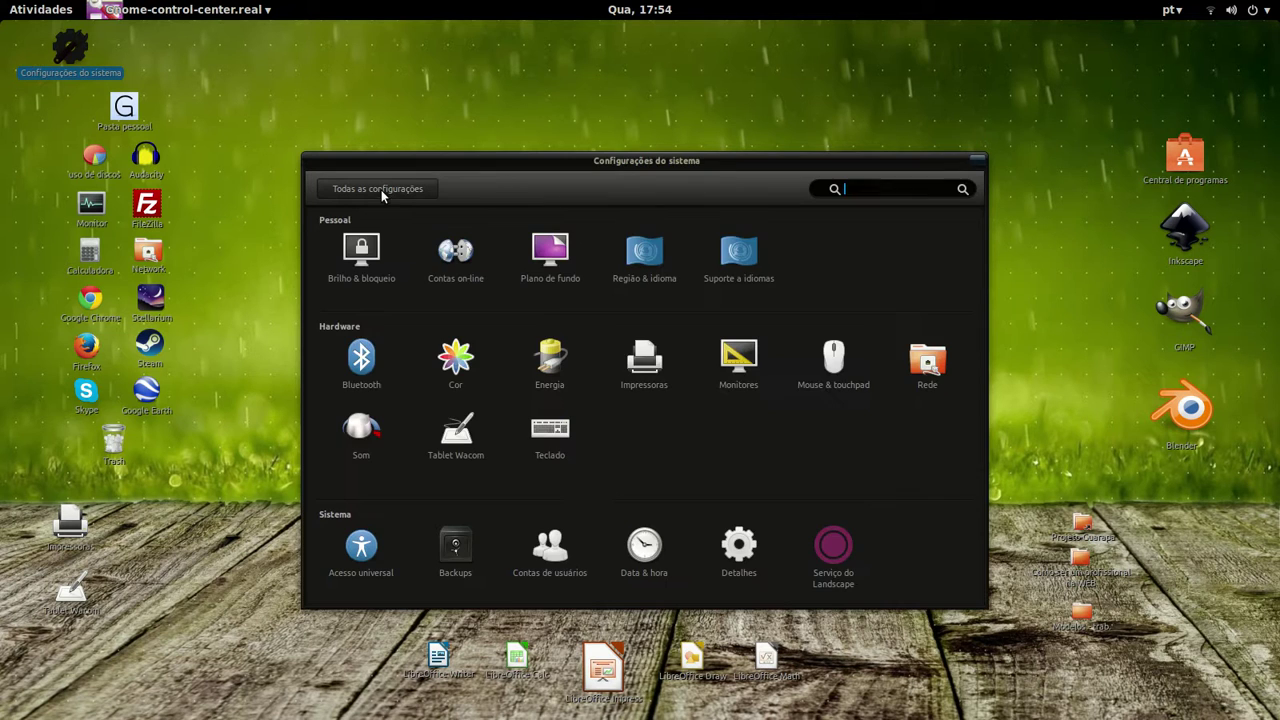
Step: View the Teclado settings, return to all settings and shift the settings window slightly across the desktop
{"action": "left_click", "coordinate": [566, 452]}
{"action": "left_click", "coordinate": [376, 191]}
{"action": "left_click_drag", "start_coordinate": [652, 186], "coordinate": [704, 164]}
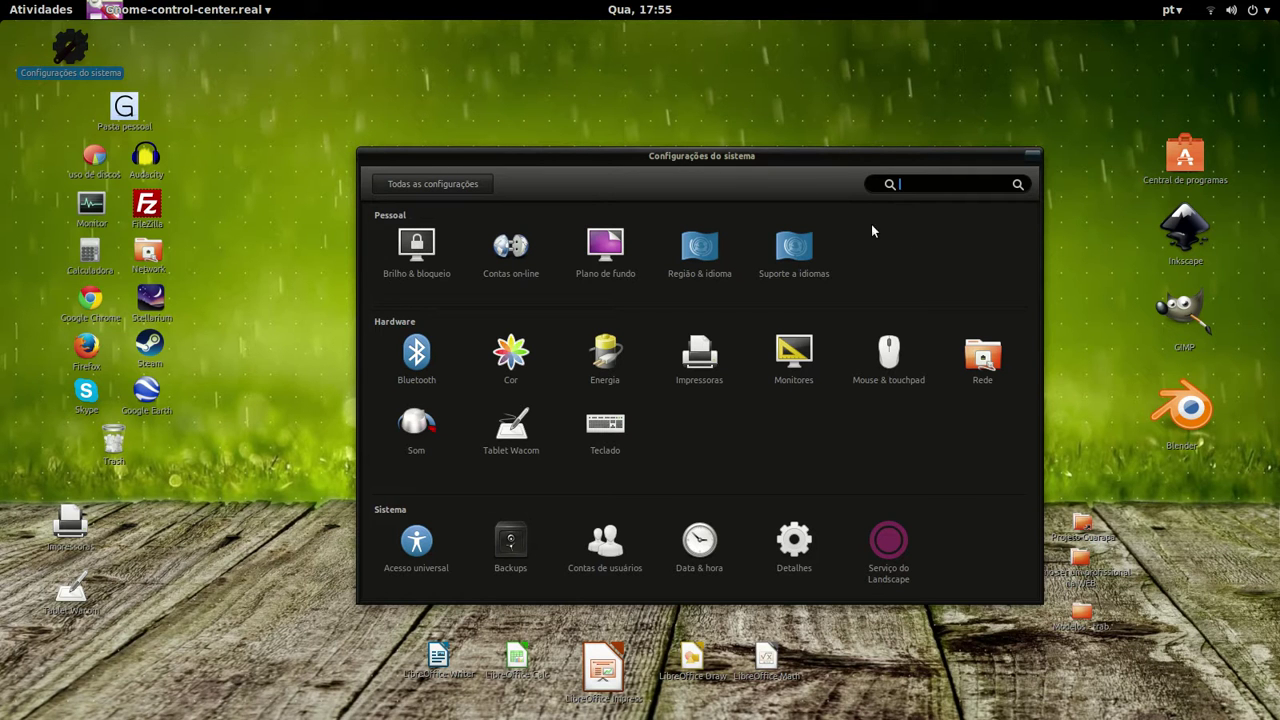
{"action": "left_click", "coordinate": [393, 108]}
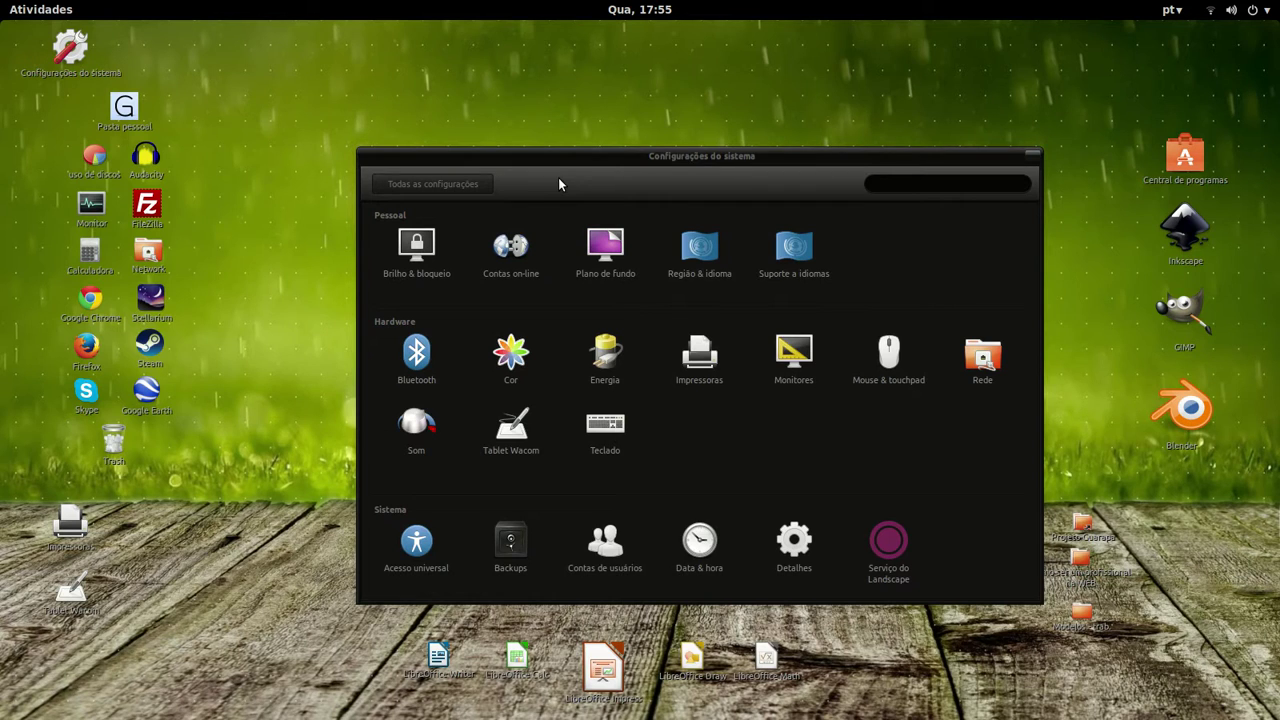
Step: Show the open windows in the activities overview, switch to the Firefox window and quit Firefox
{"action": "left_click", "coordinate": [14, 9]}
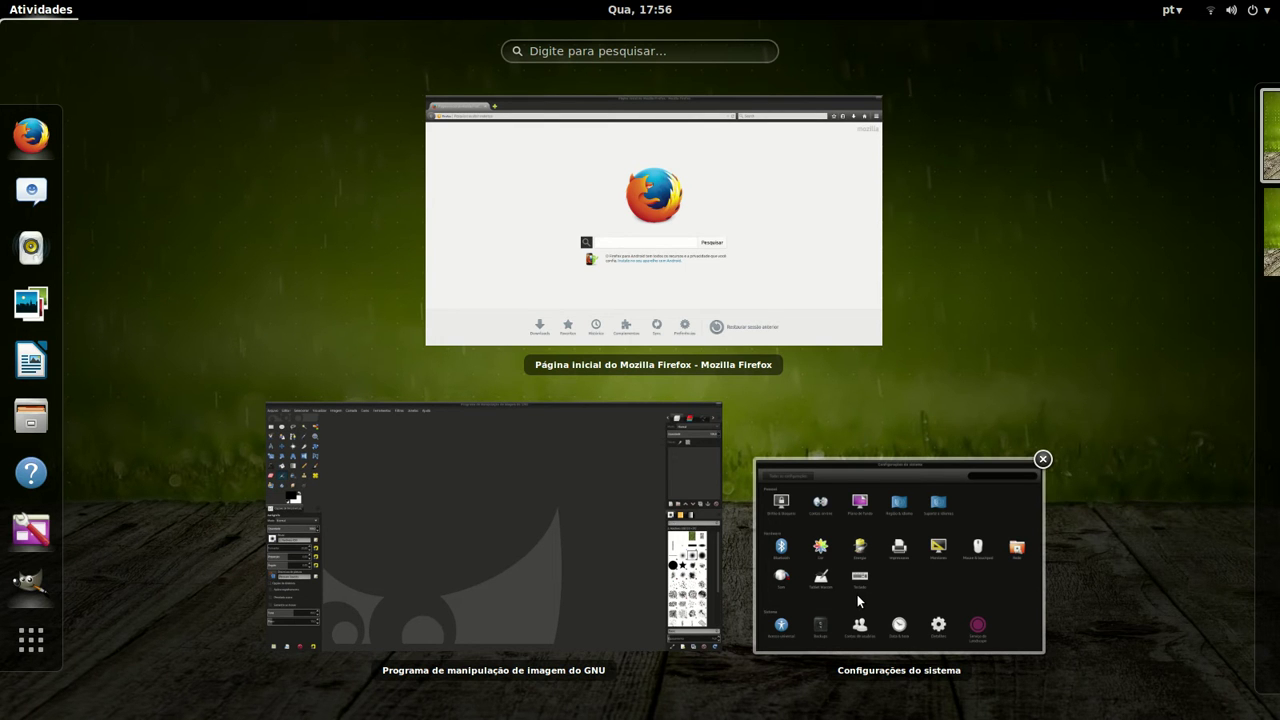
{"action": "left_click", "coordinate": [777, 557]}
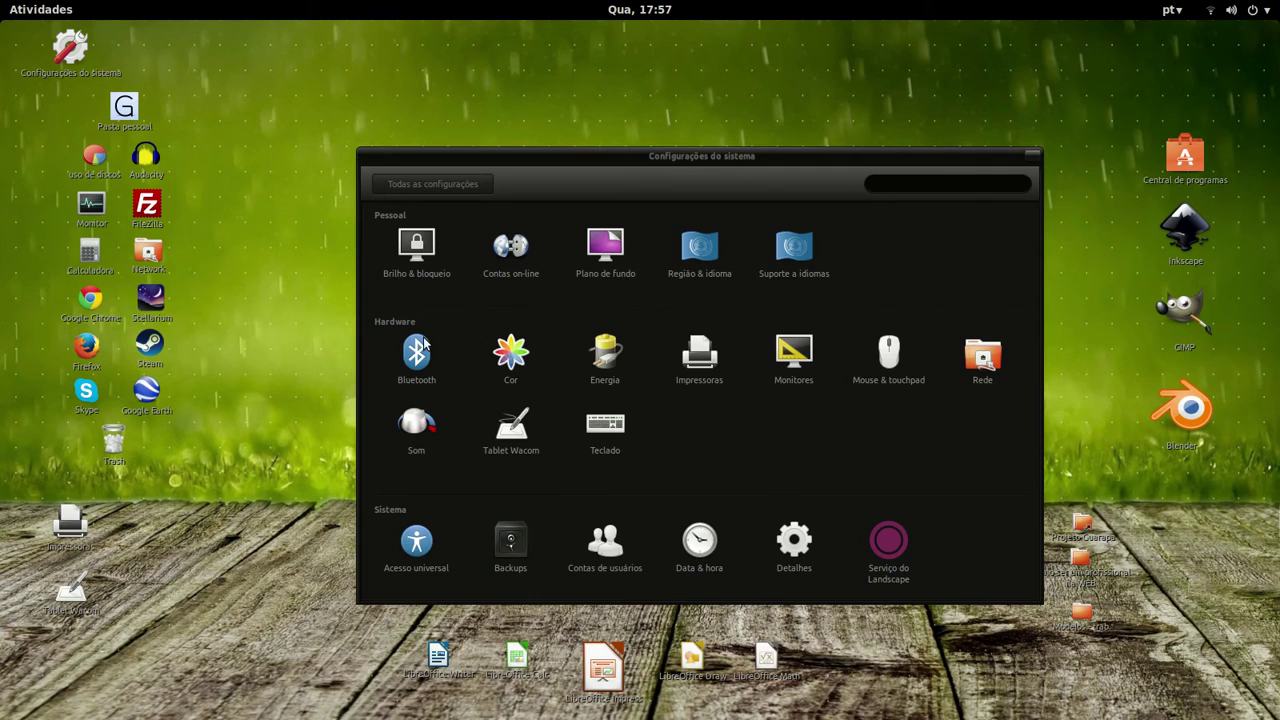
{"action": "mouse_move", "coordinate": [5, 8]}
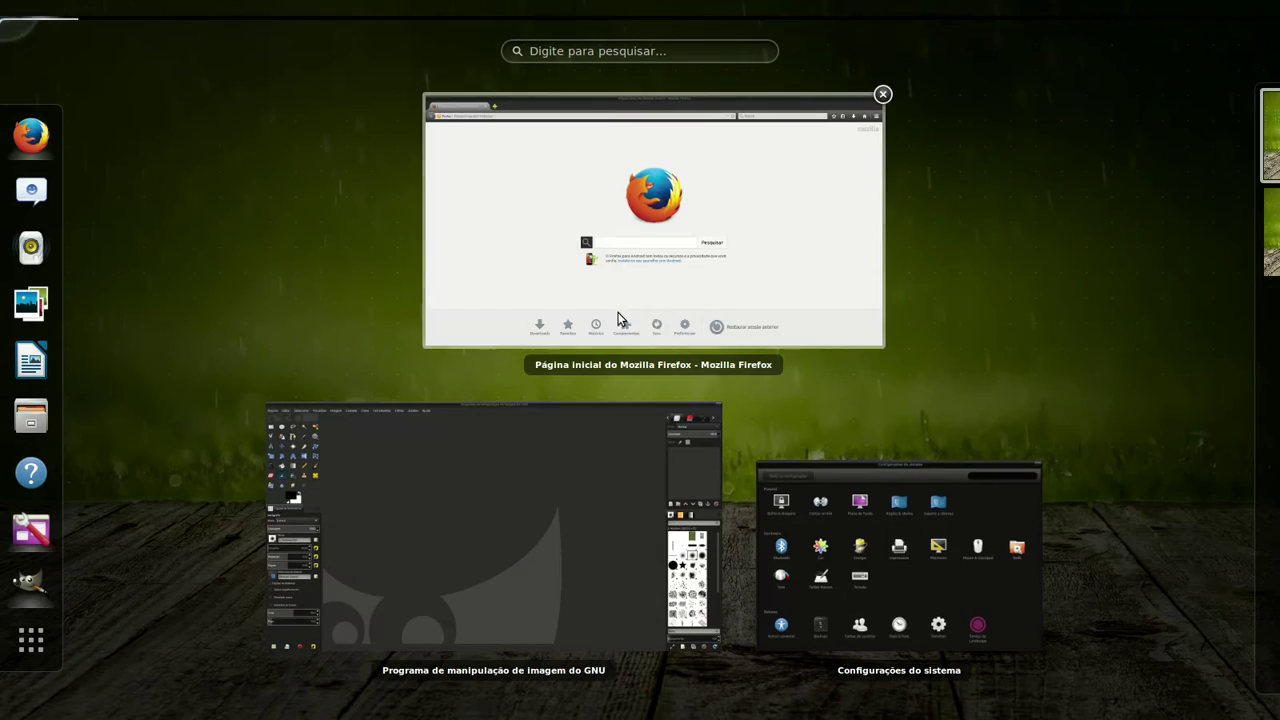
{"action": "left_click", "coordinate": [636, 253]}
{"action": "key", "text": "ctrl+q"}
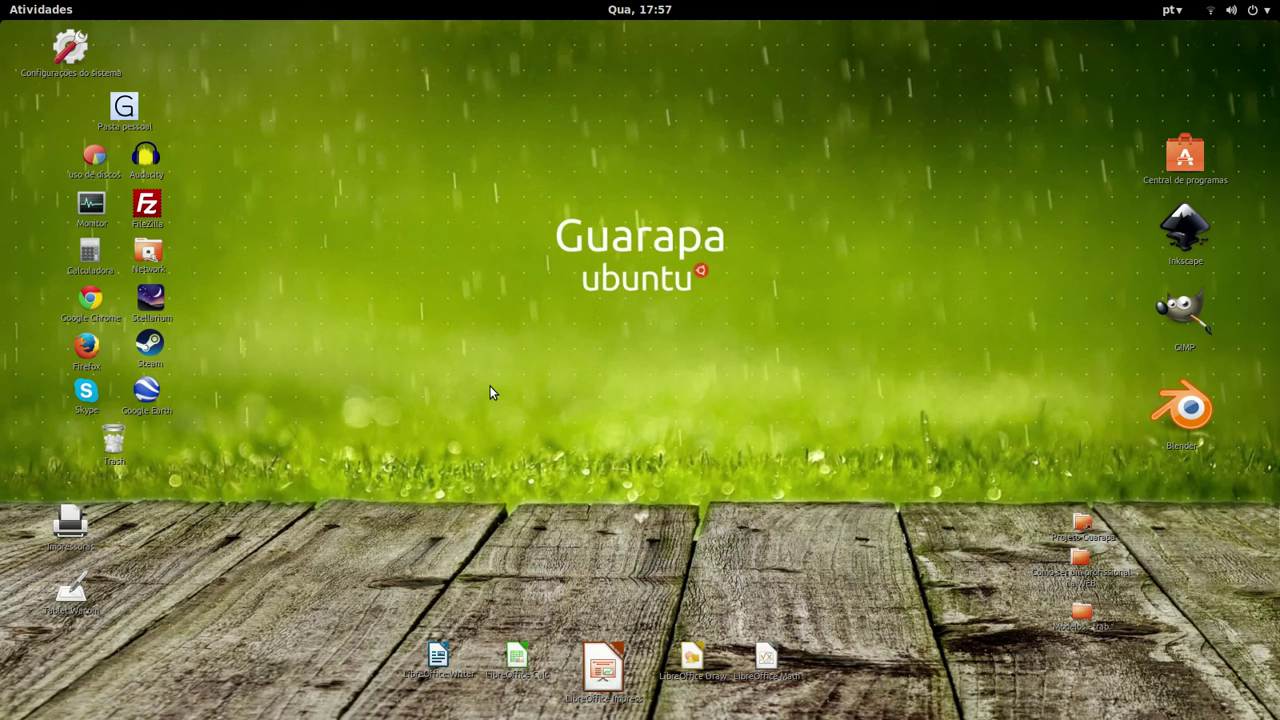